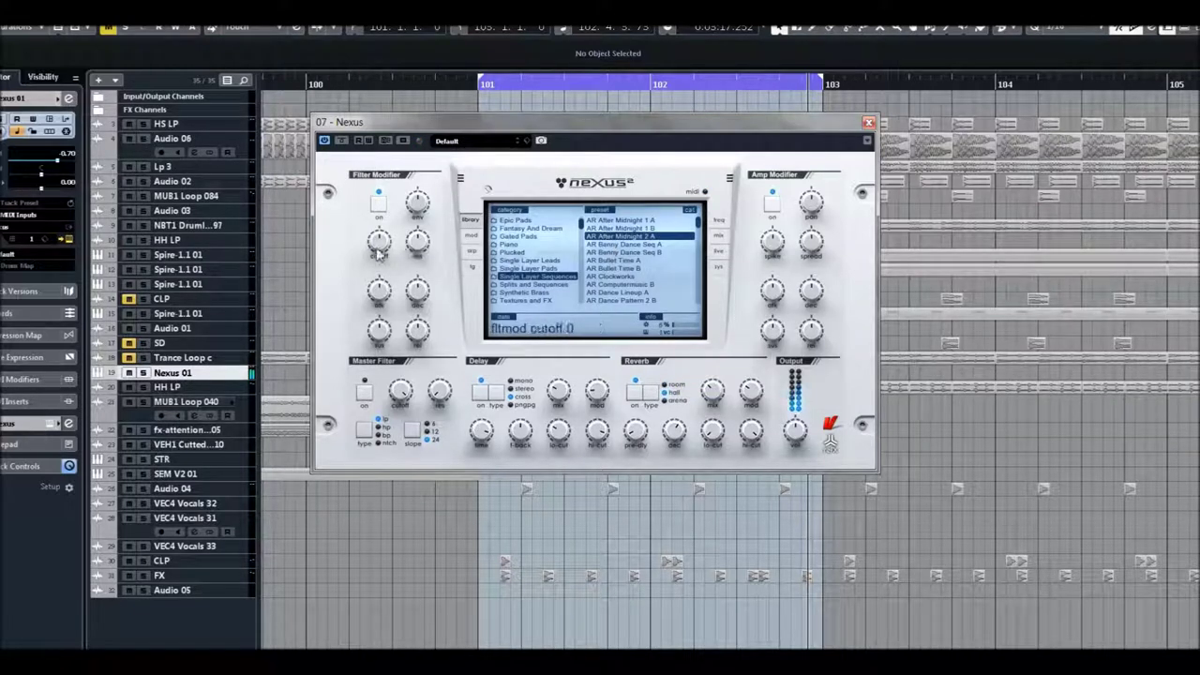
Audition the Single Layer Sequences presets from AR Benny Dance Seq A through AR Dance Lineup A one after another
left_click(618, 244)
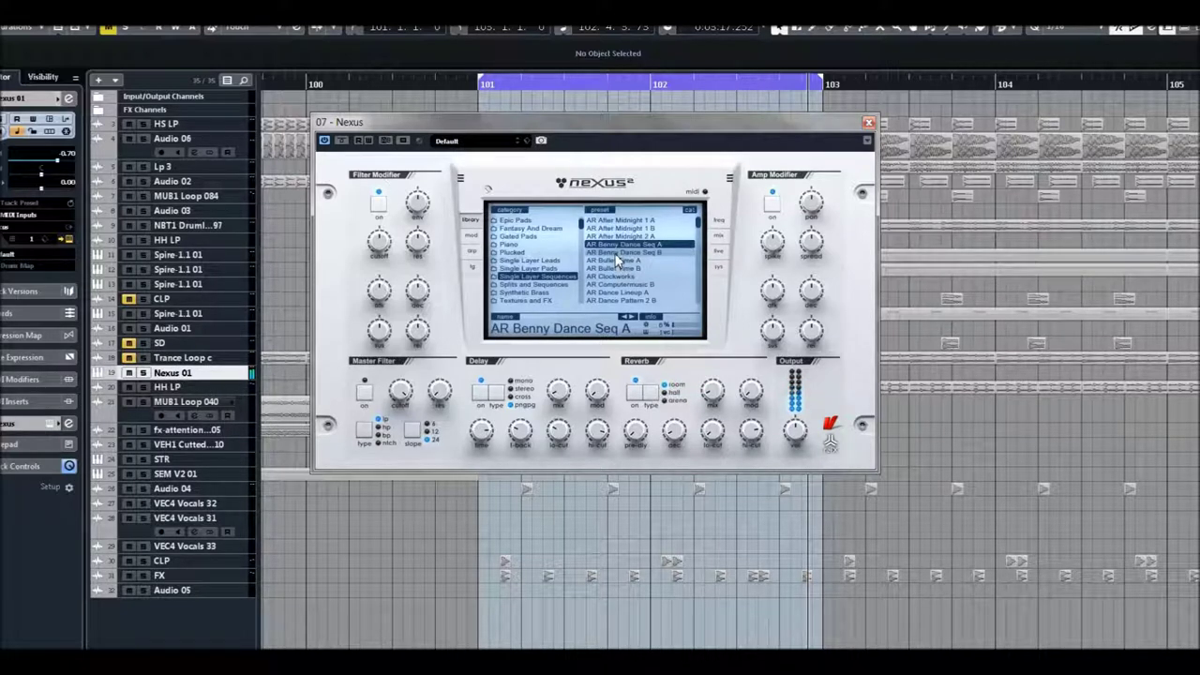
left_click(616, 253)
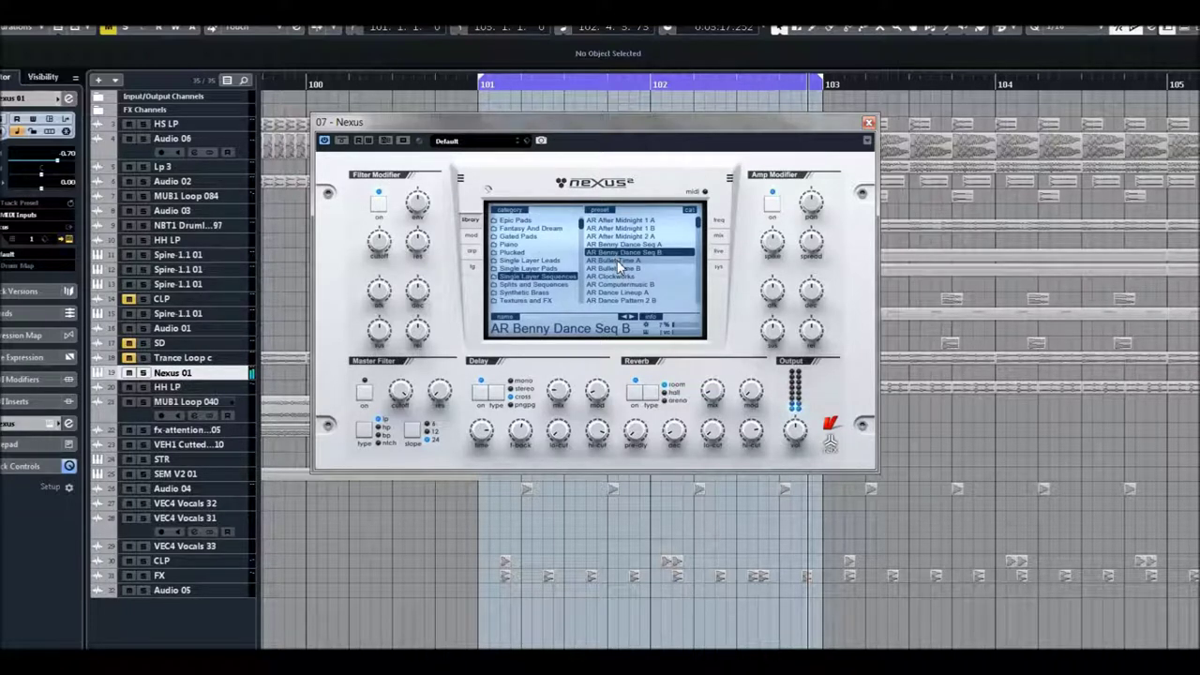
left_click(617, 261)
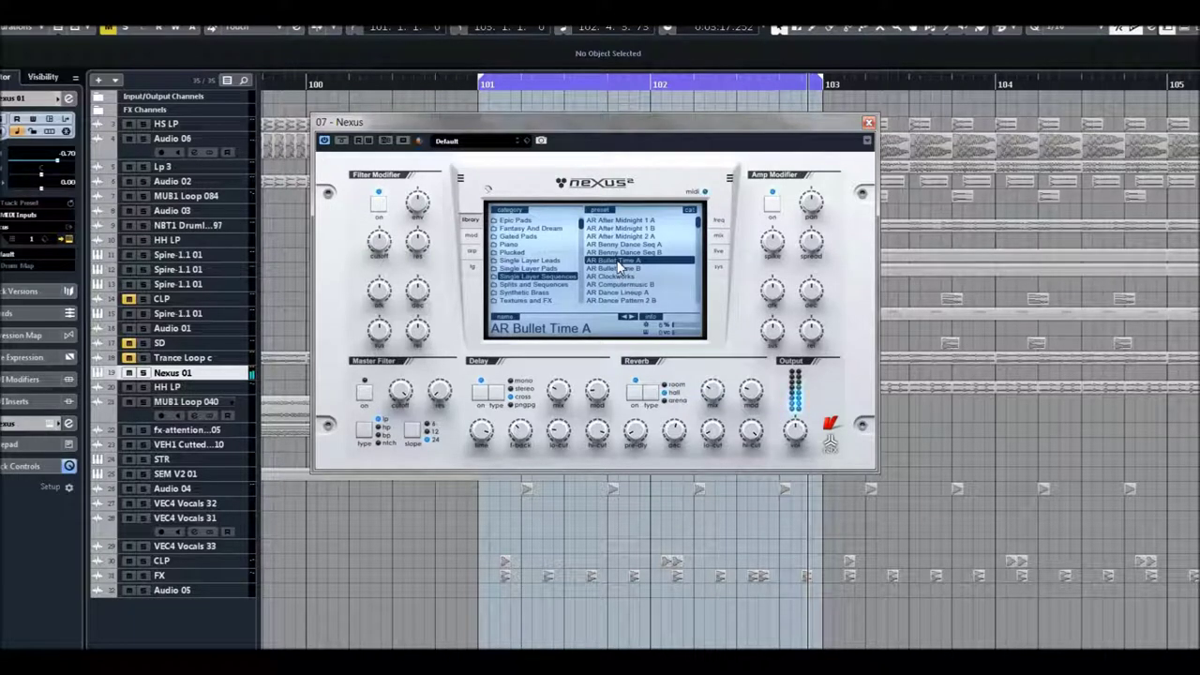
left_click(612, 269)
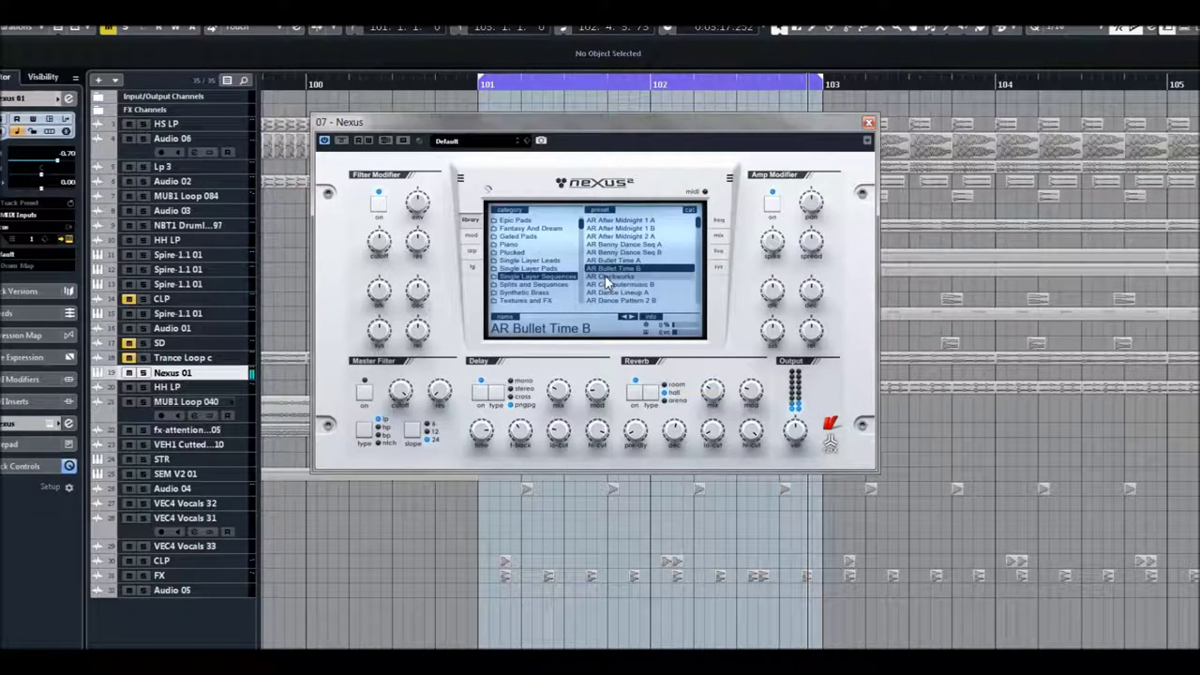
left_click(607, 278)
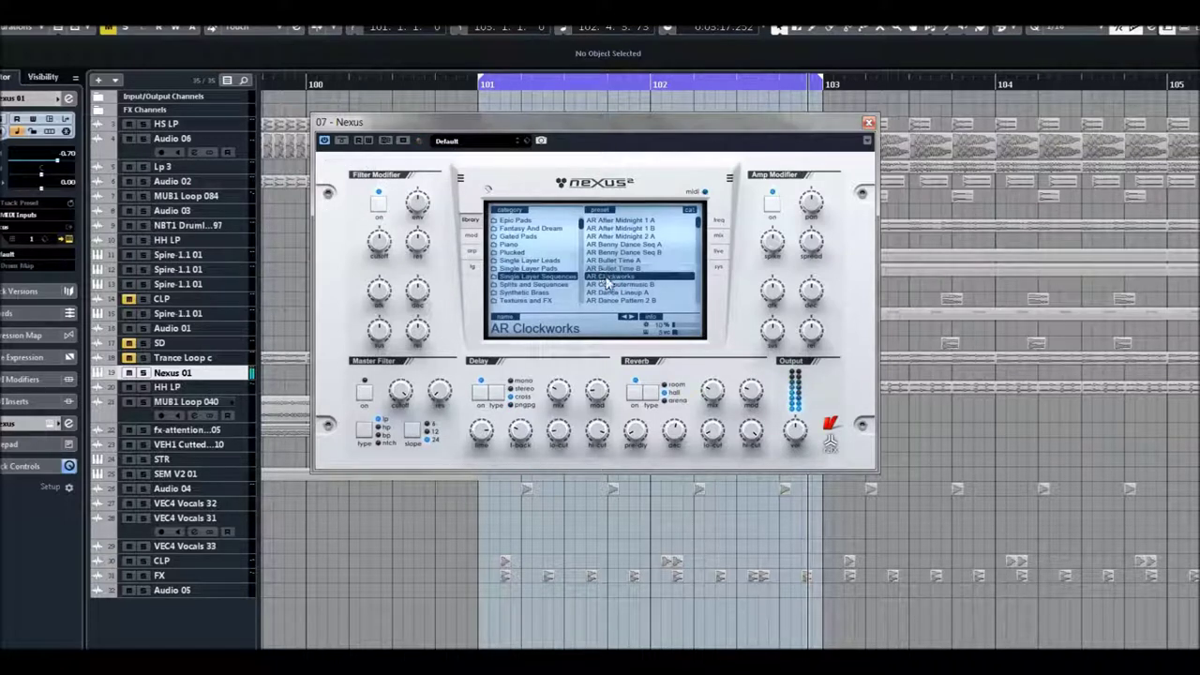
left_click(609, 285)
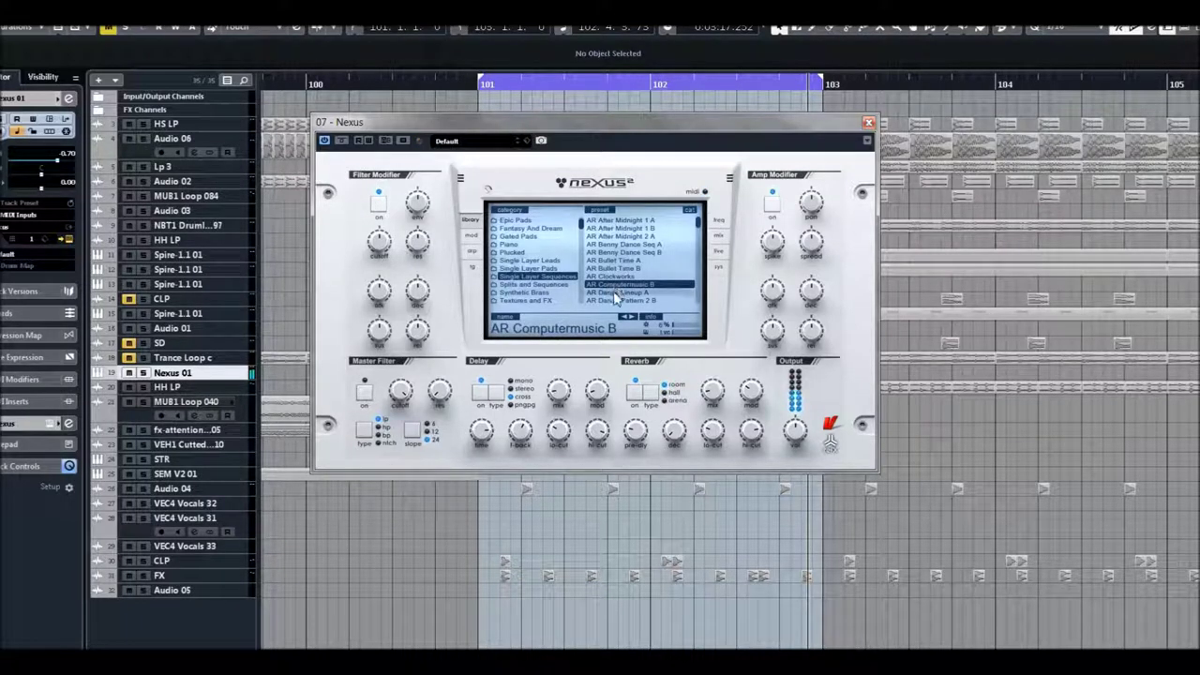
left_click(619, 293)
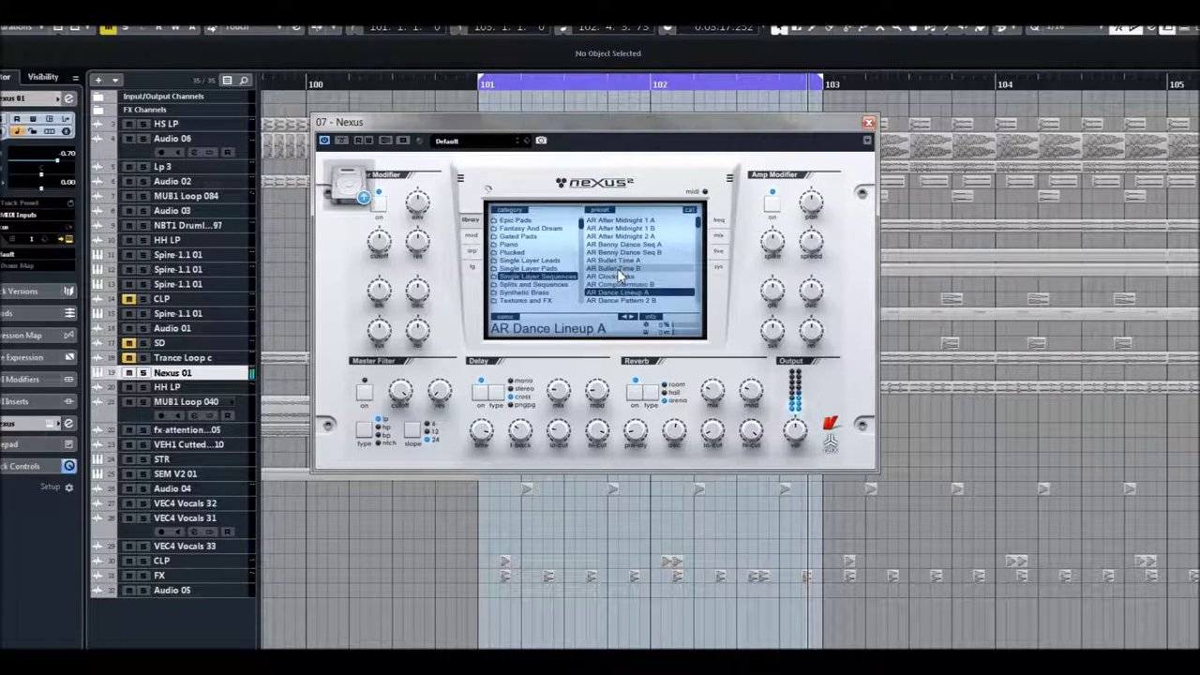
Audition the sequence presets AR Dance Pattern 2 B, AR Drill Sequence A and AR Flangerpicks
scroll(617, 282, "down", 1)
scroll(617, 274, "down", 1)
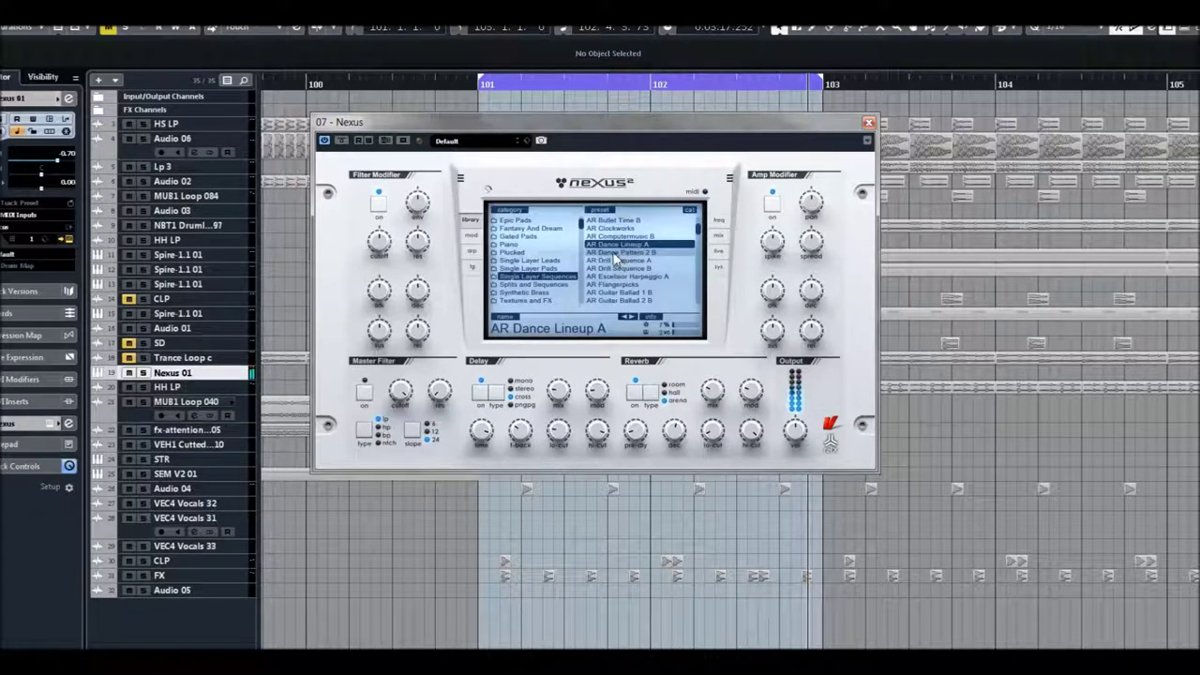
left_click(613, 252)
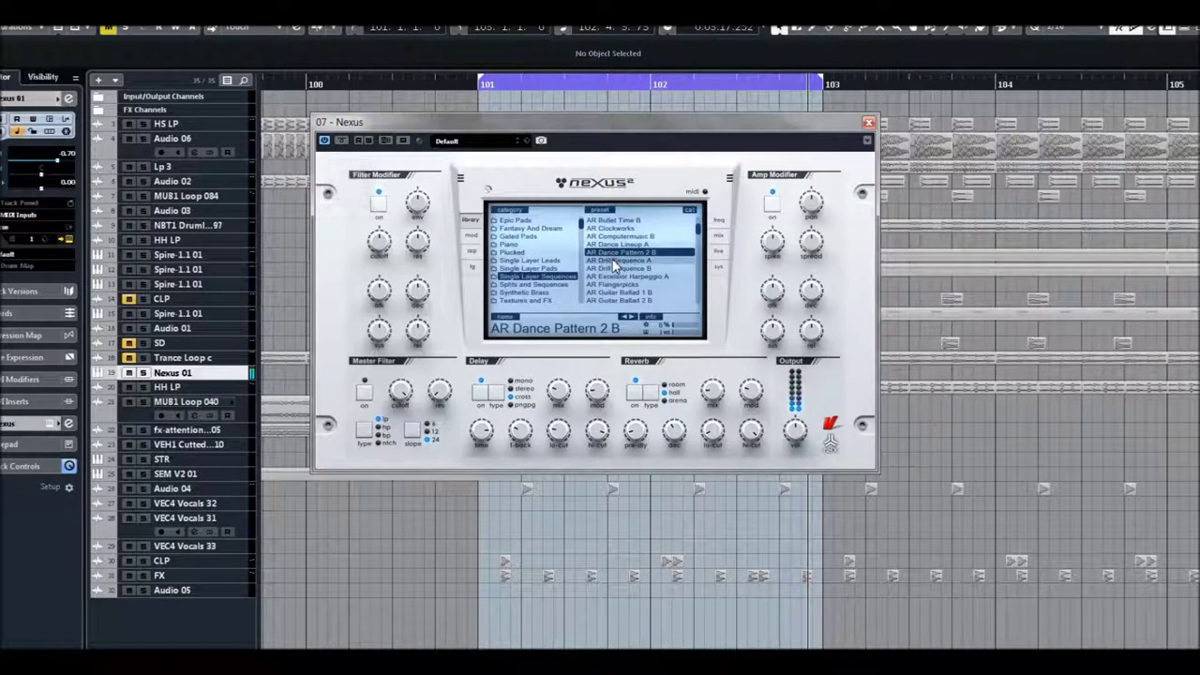
left_click(614, 259)
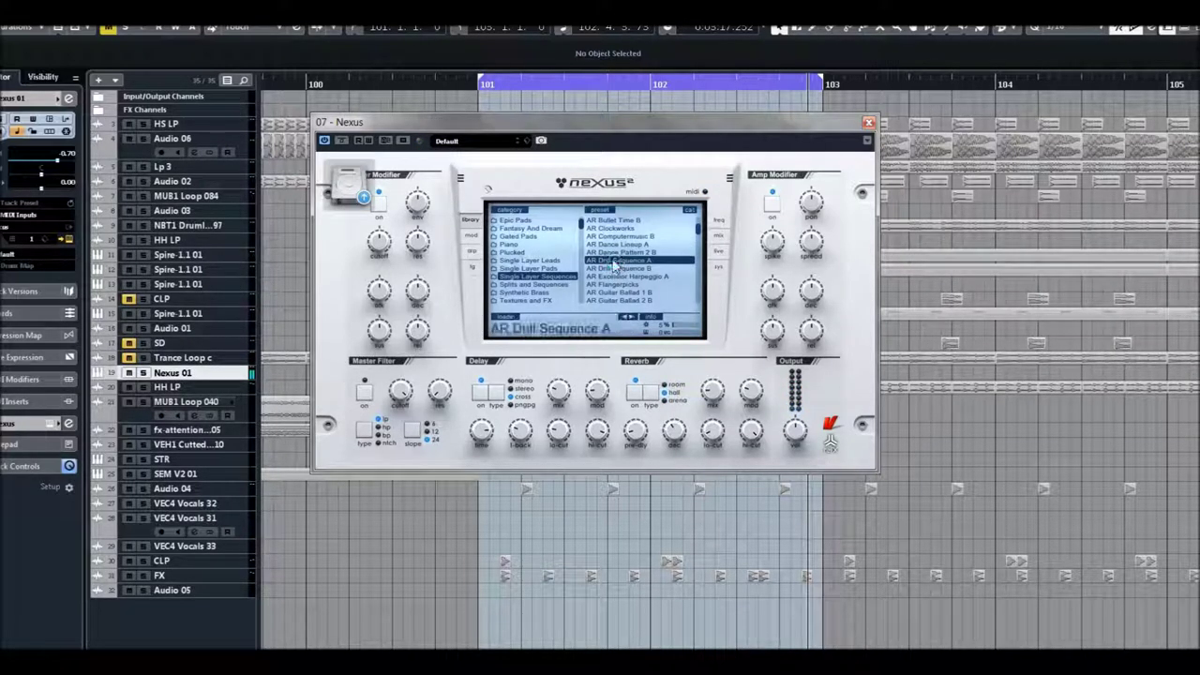
scroll(637, 251, "down", 2)
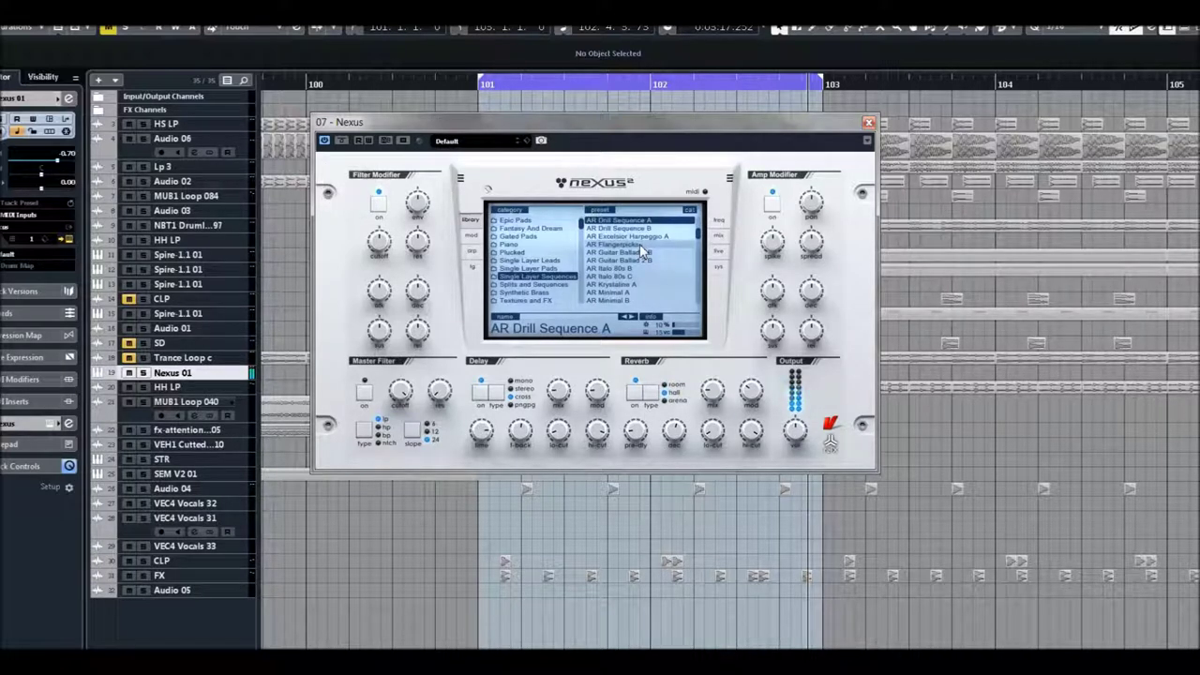
left_click(632, 245)
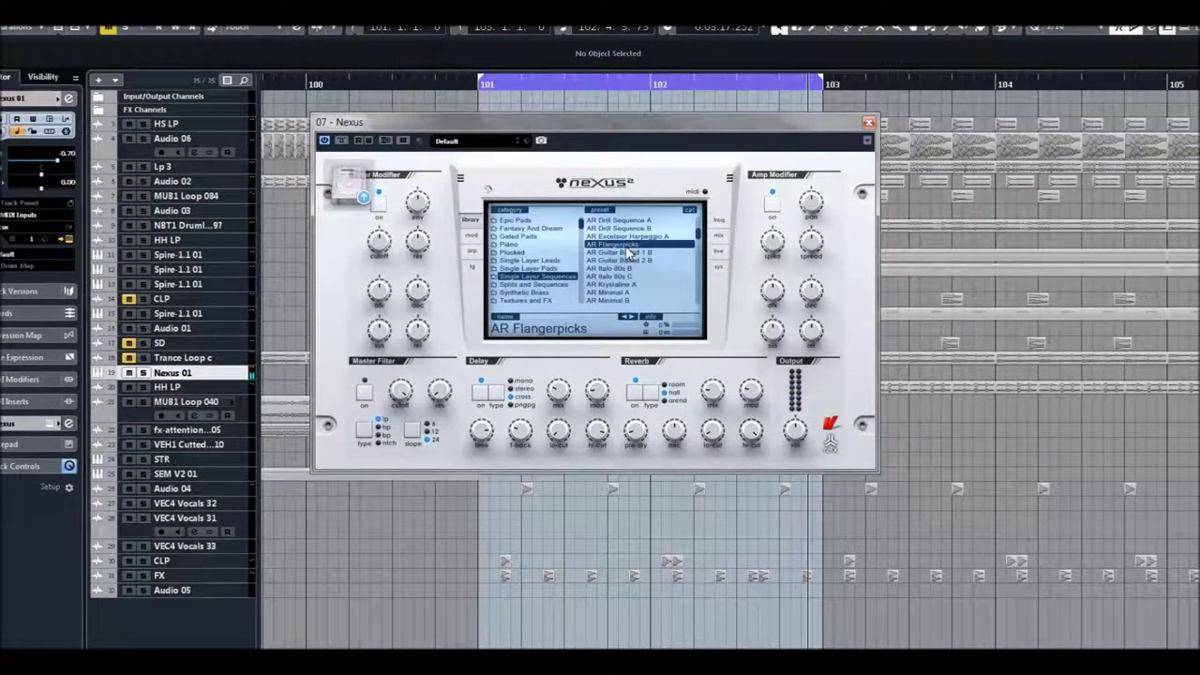
Audition the sequence presets AR Italo 80s B, AR Krystaline A, AR Minimal B, AR Roulette A and AR Saw Cloud A
scroll(633, 251, "down", 2)
scroll(631, 246, "down", 1)
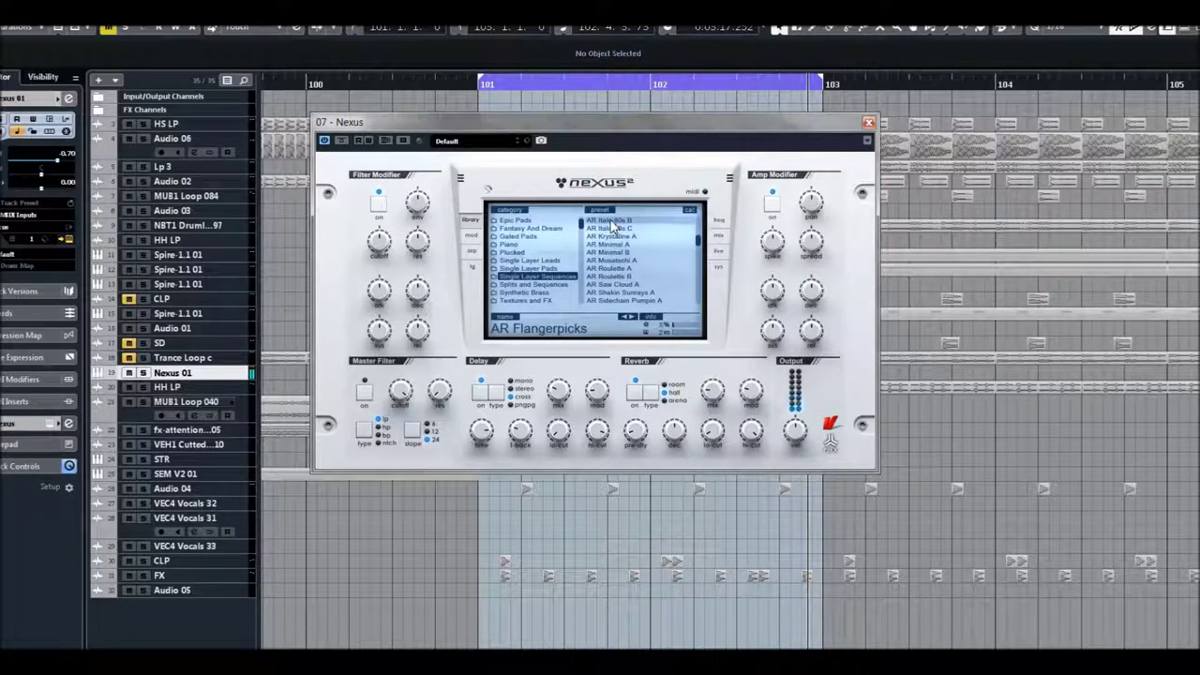
left_click(610, 221)
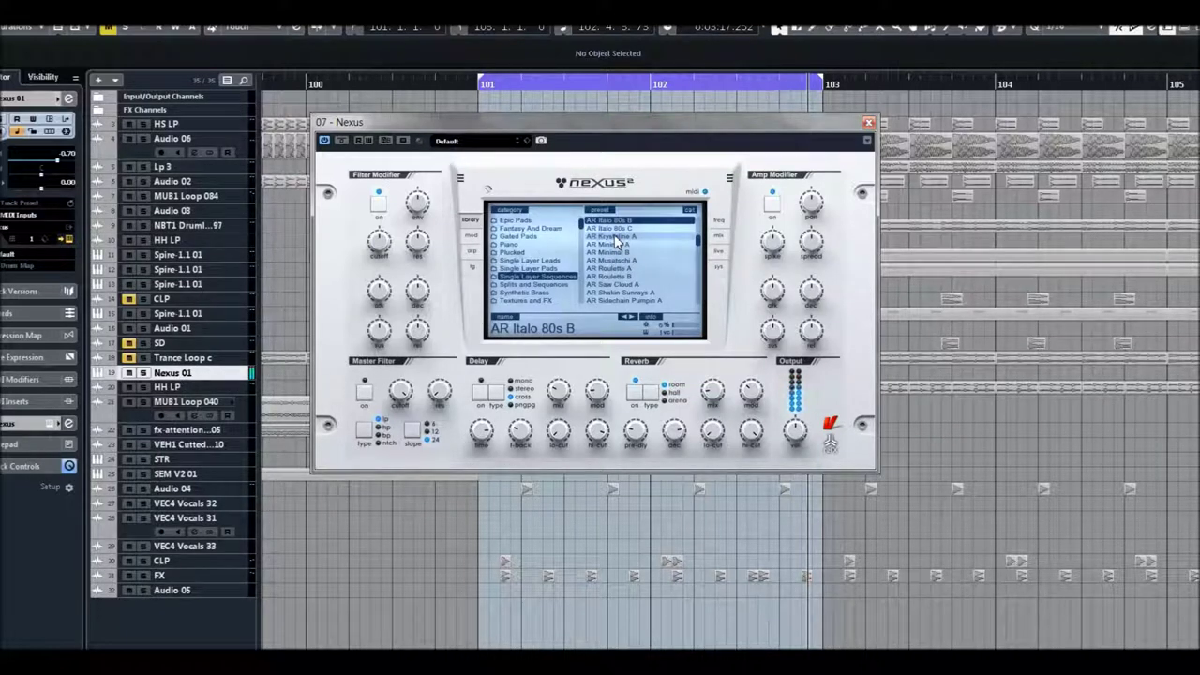
left_click(614, 236)
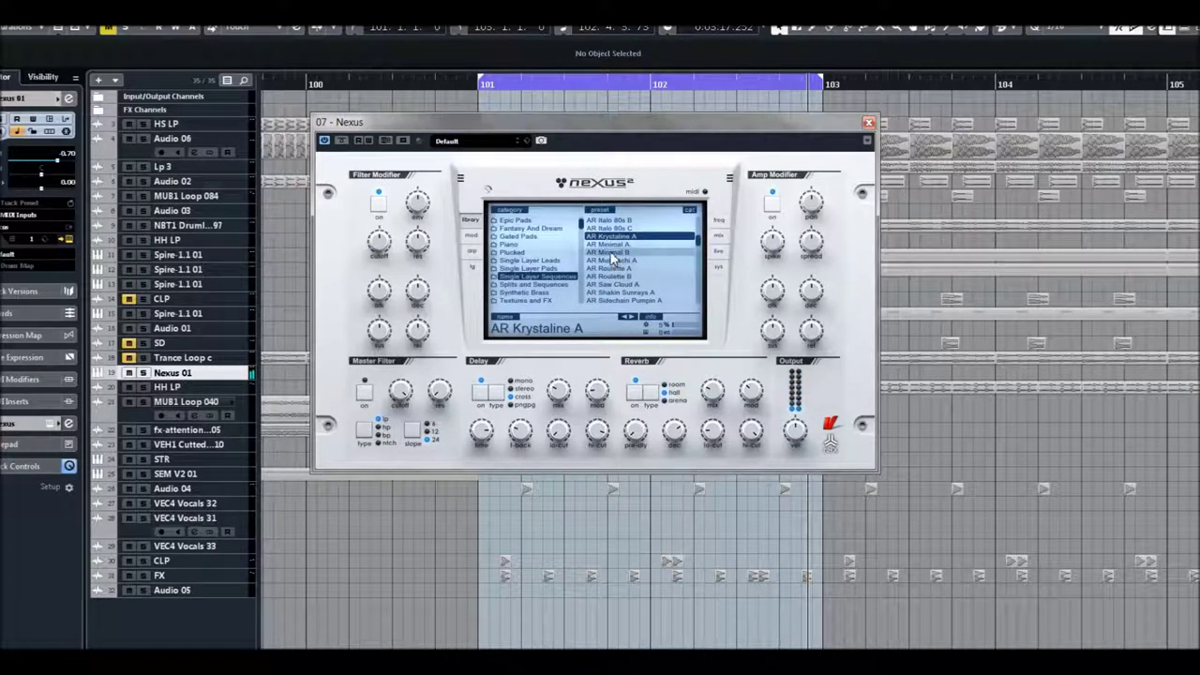
left_click(612, 252)
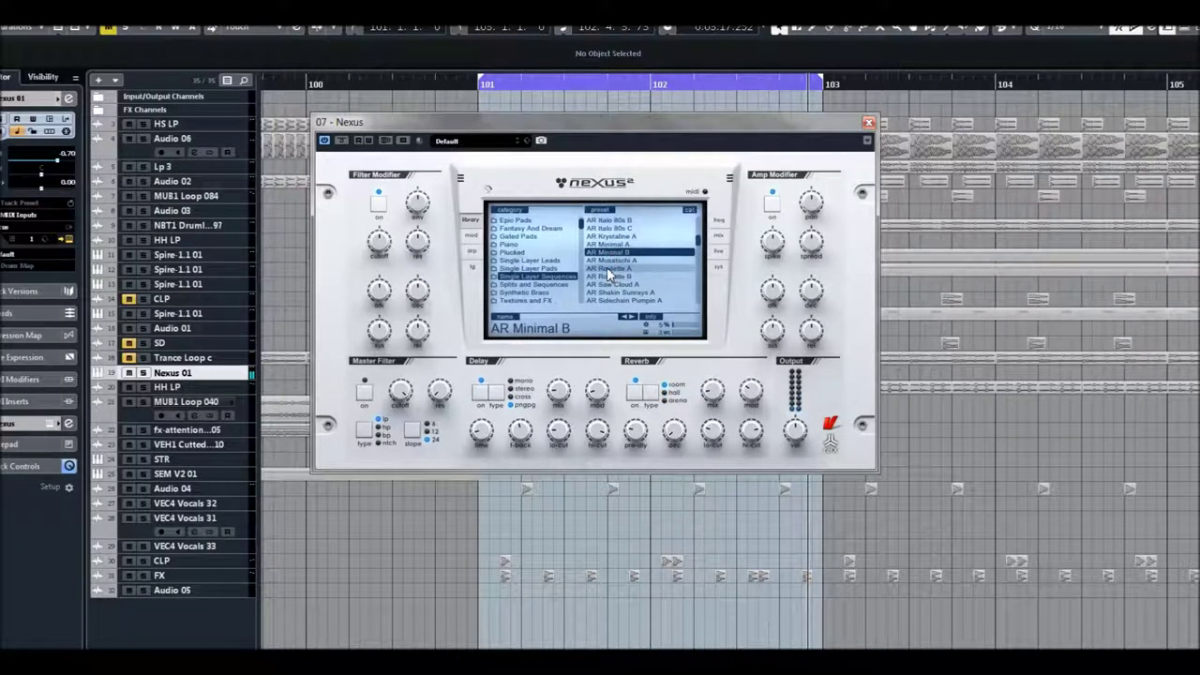
left_click(607, 271)
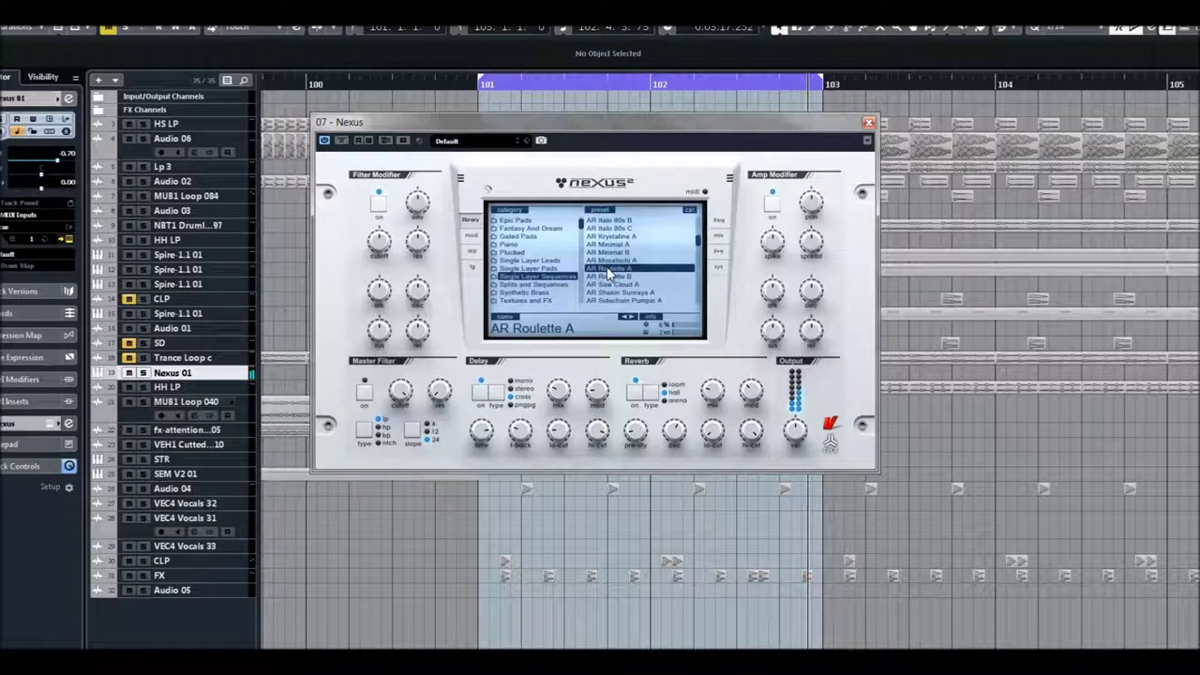
left_click(616, 284)
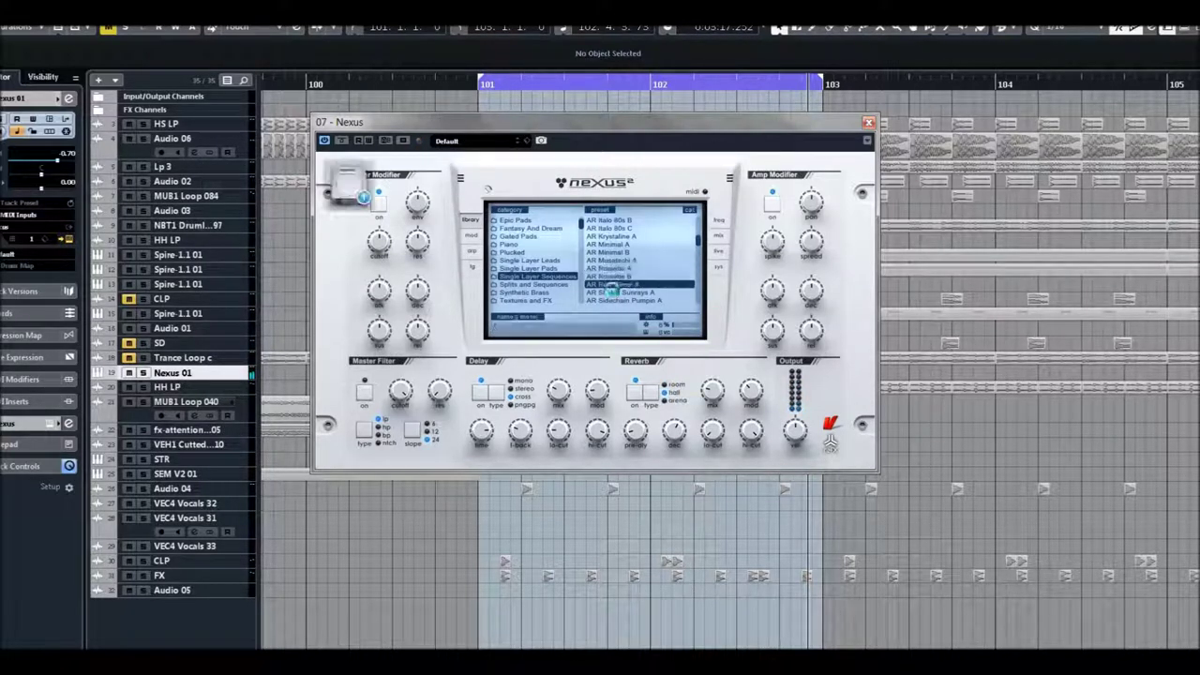
Audition the sequence presets AR Shakin Sunrays A, AR Sidechain Pumpin A, AR Sparkling Water, AR Squarepeggio A and AR Squarepeggio B
scroll(637, 265, "down", 3)
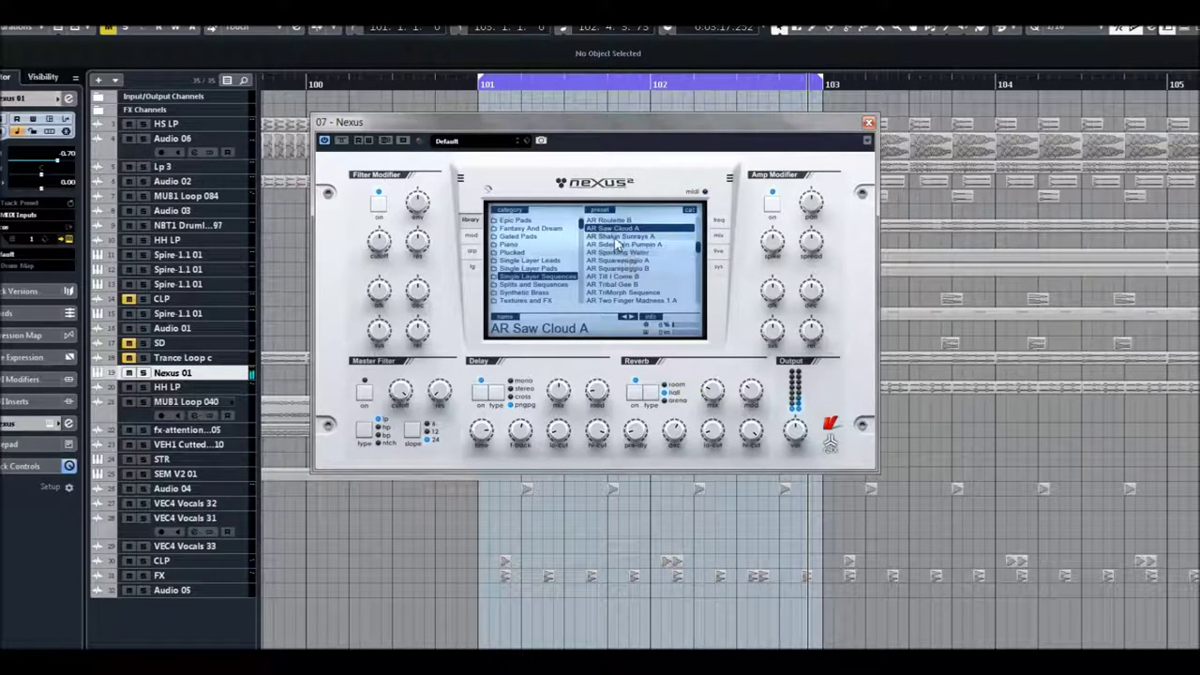
left_click(617, 238)
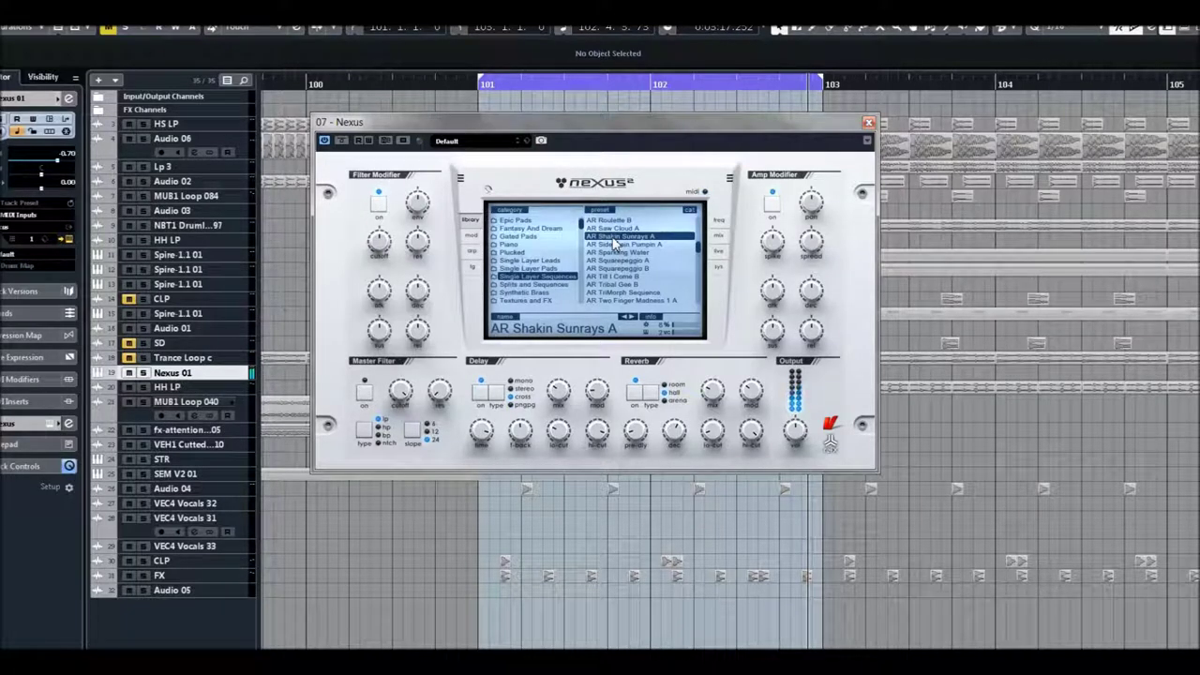
left_click(617, 245)
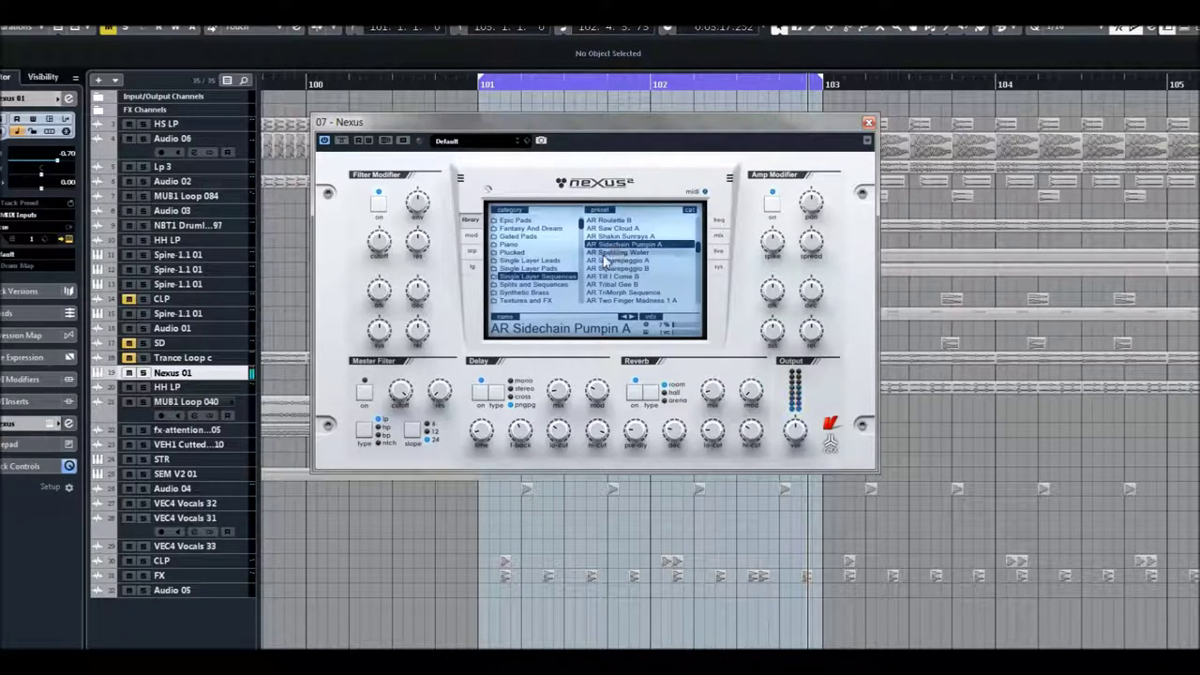
left_click(614, 253)
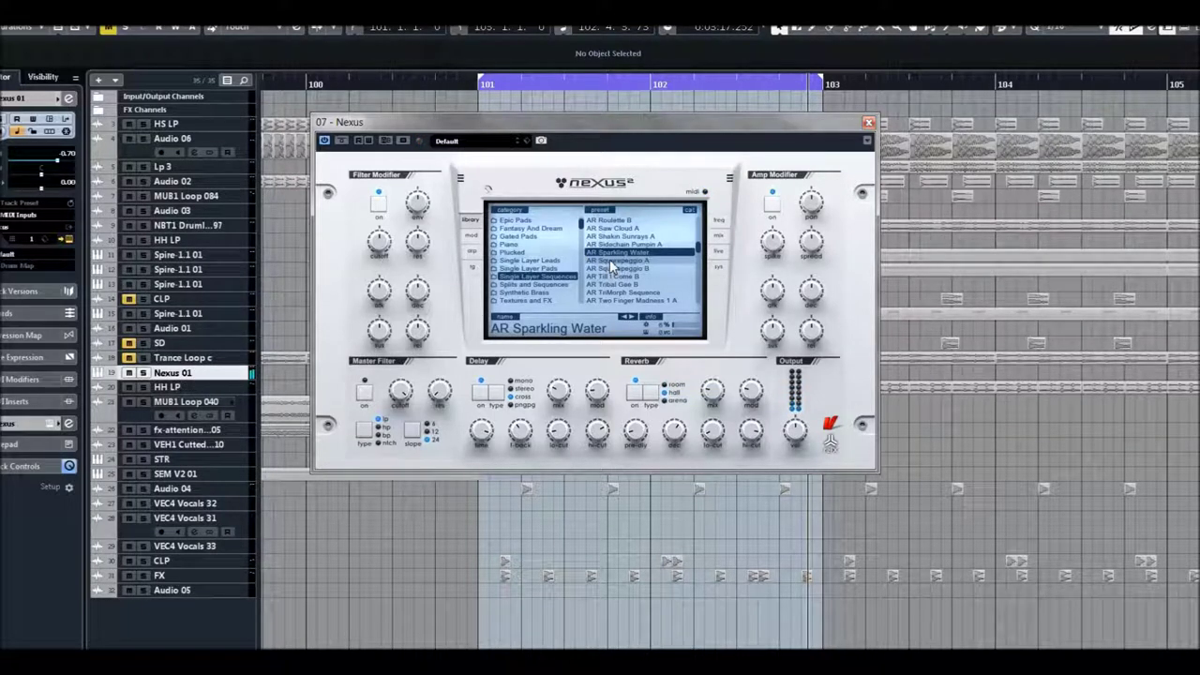
left_click(608, 261)
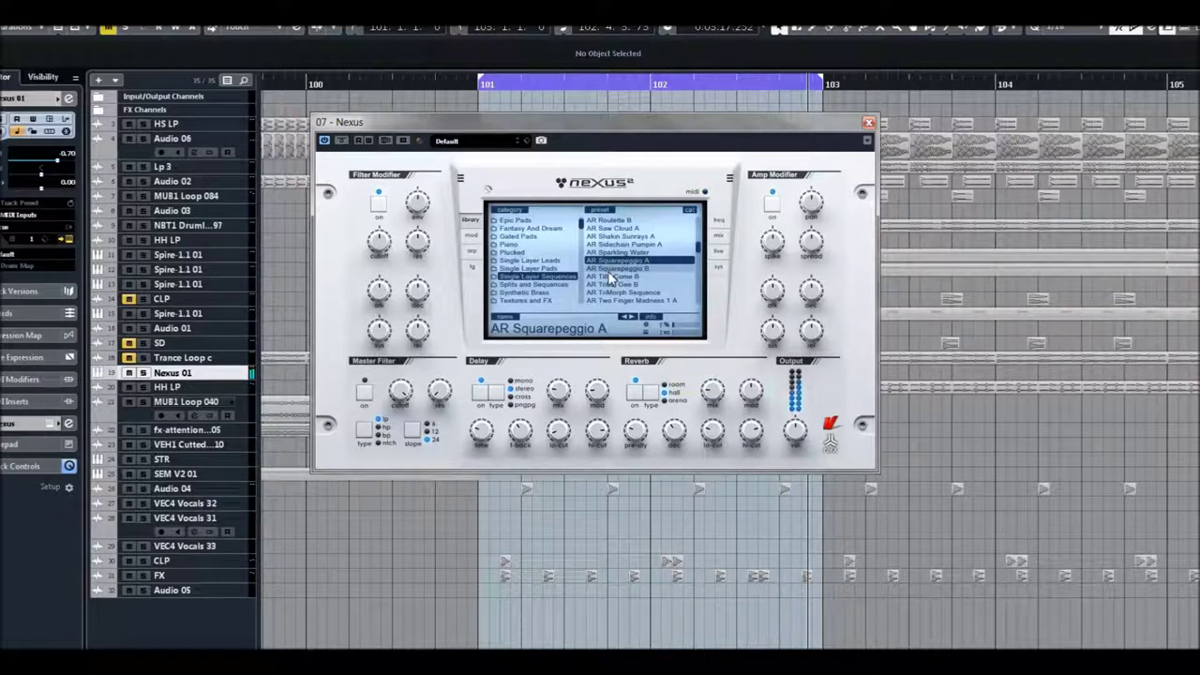
left_click(614, 269)
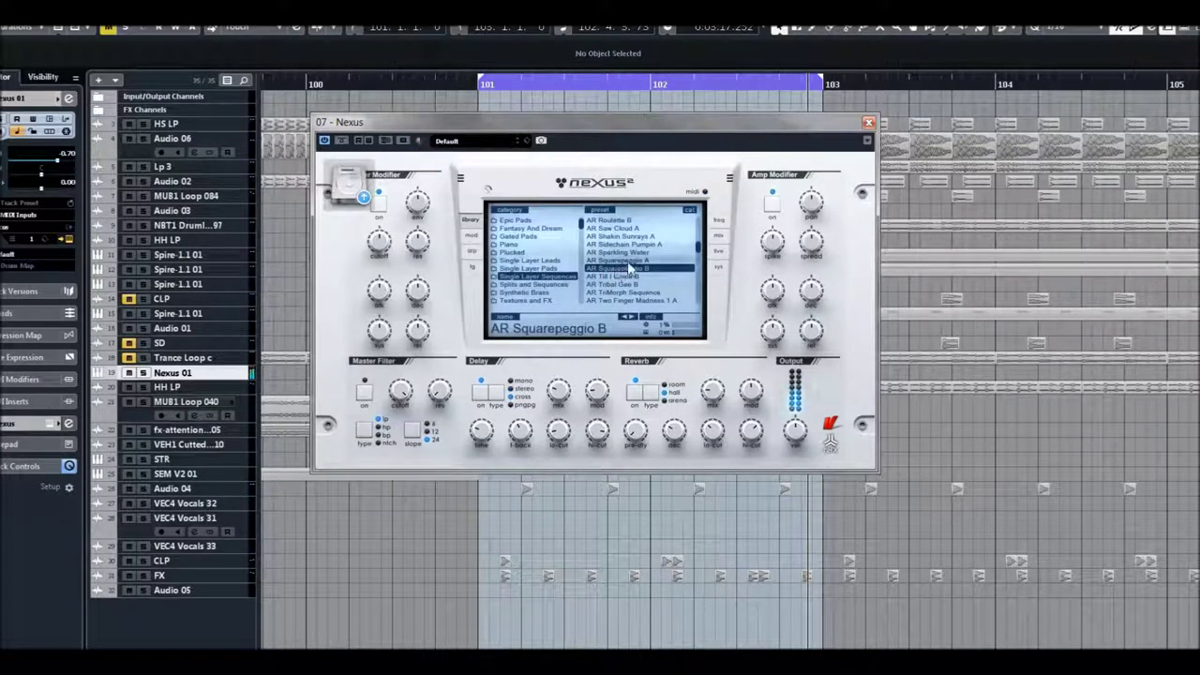
Audition the sequence presets AR Till I Come B, AR TriMorph Sequence and AR Two Finger Madness 1 B
scroll(614, 269, "down", 4)
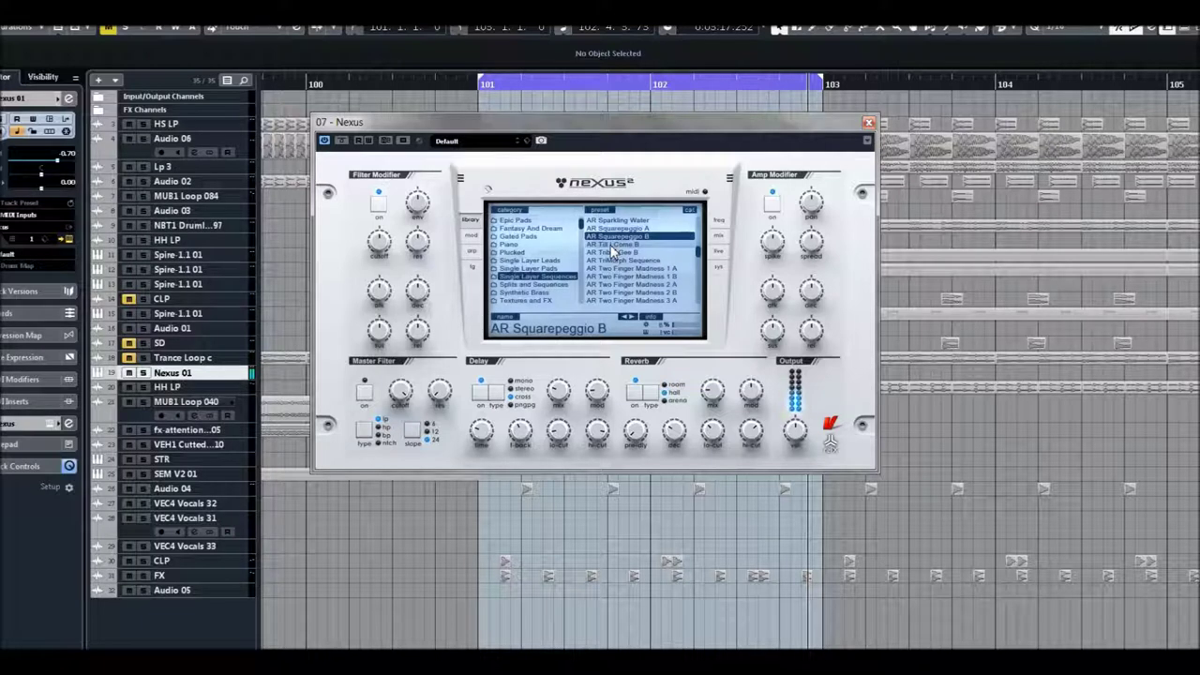
left_click(611, 245)
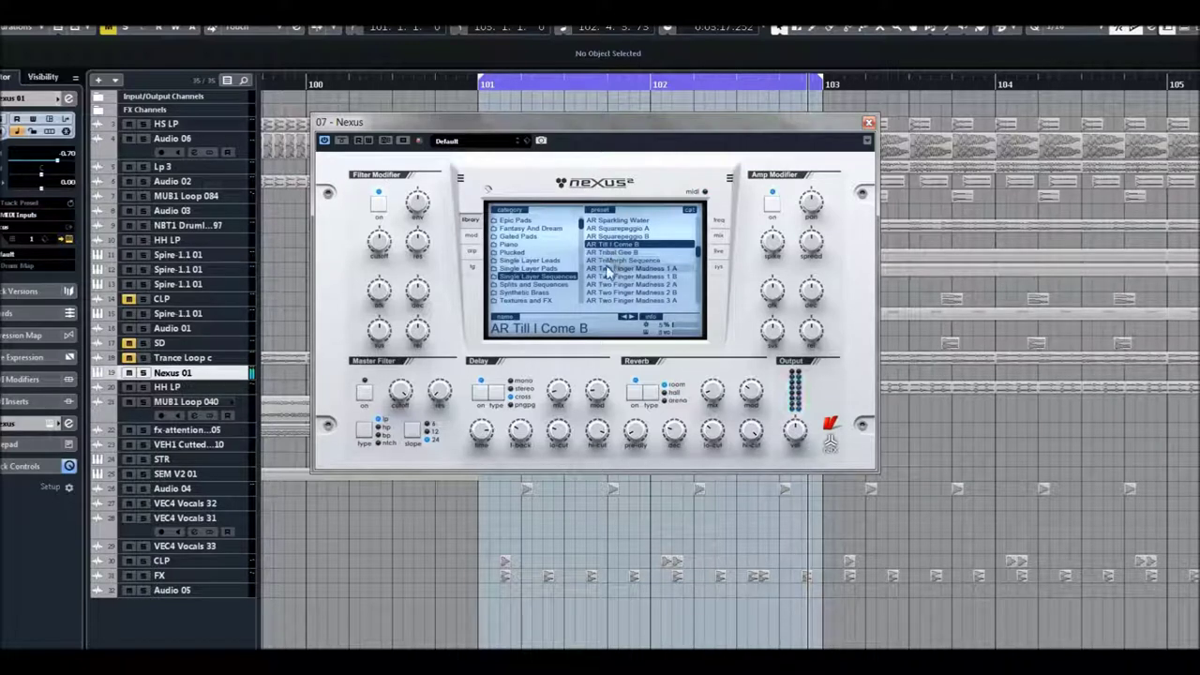
left_click(614, 260)
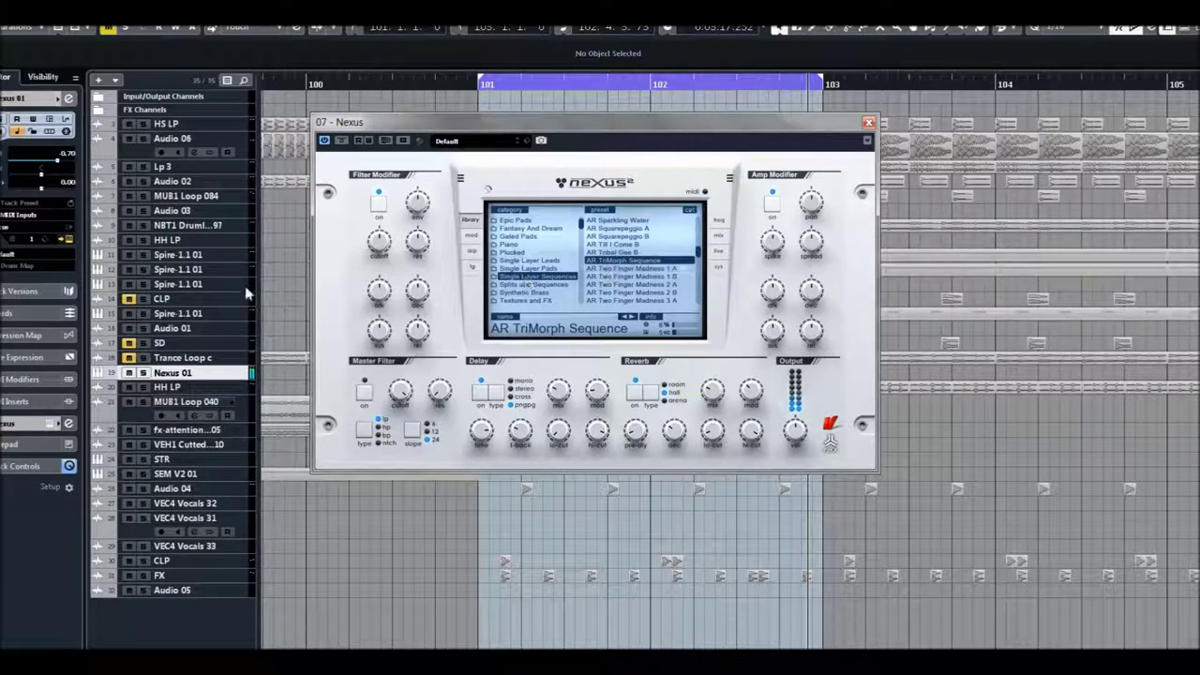
left_click(615, 276)
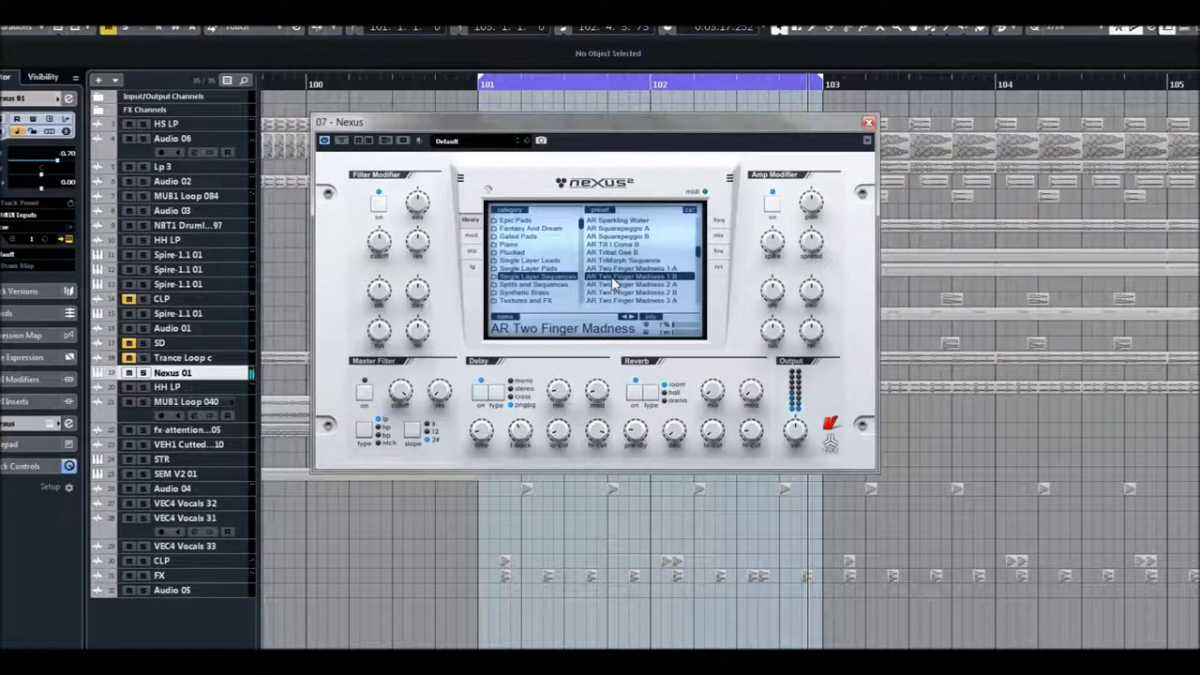
Audition the AR Two Finger Madness presets 2 A, 2 B and 3 B
scroll(634, 265, "down", 3)
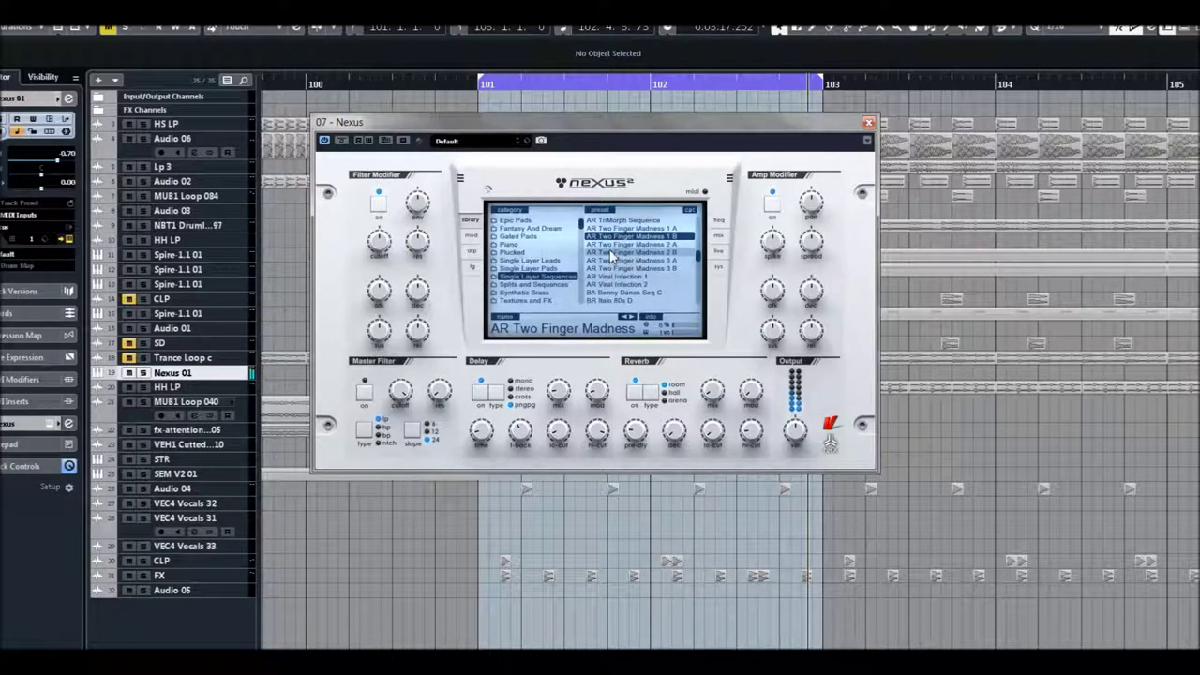
left_click(612, 245)
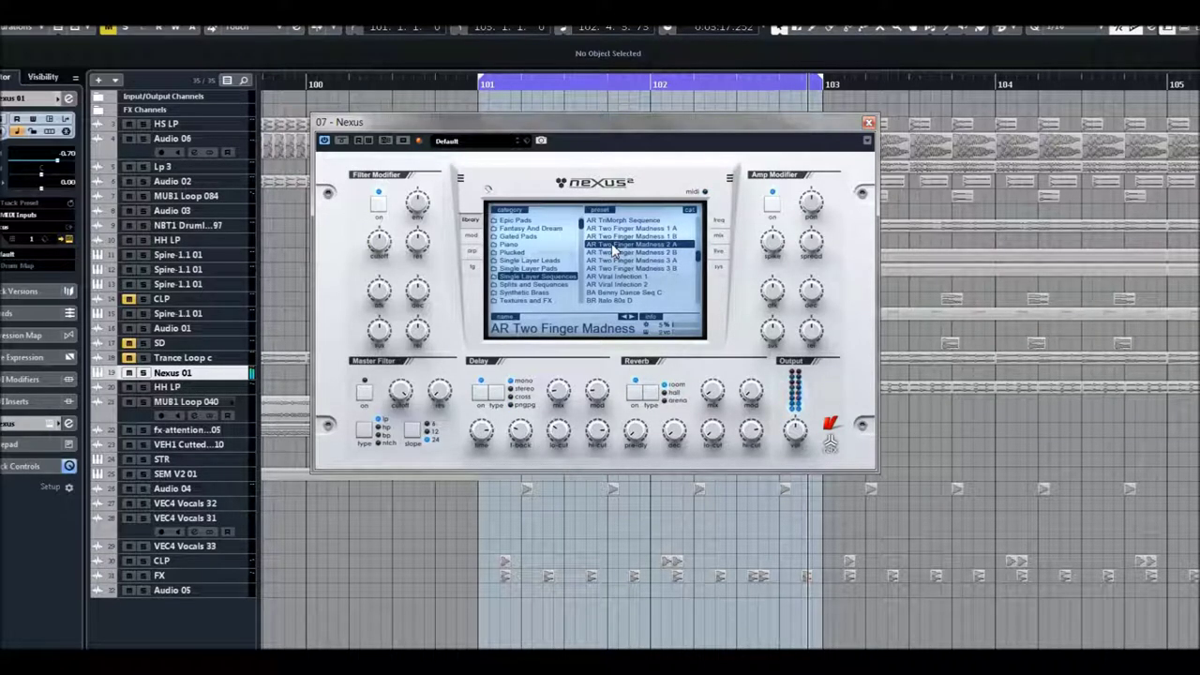
left_click(613, 253)
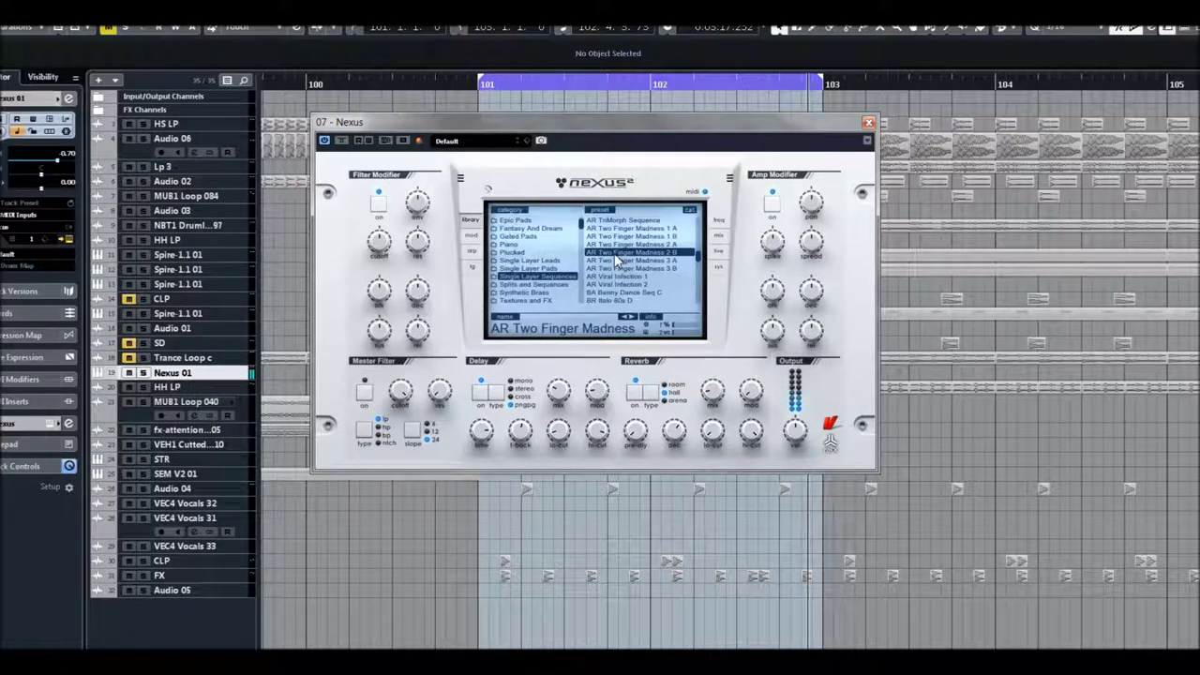
left_click(619, 268)
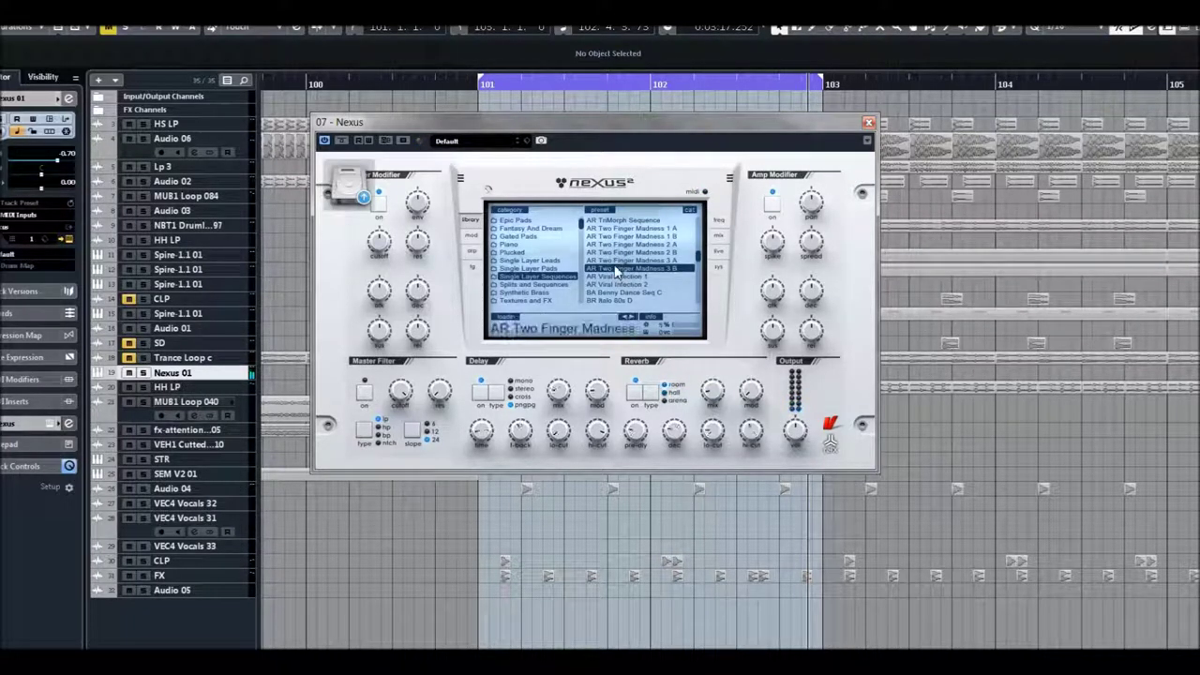
Audition the sequence preset BR Italo 80s D, further down the Single Layer Sequences category
scroll(616, 269, "down", 3)
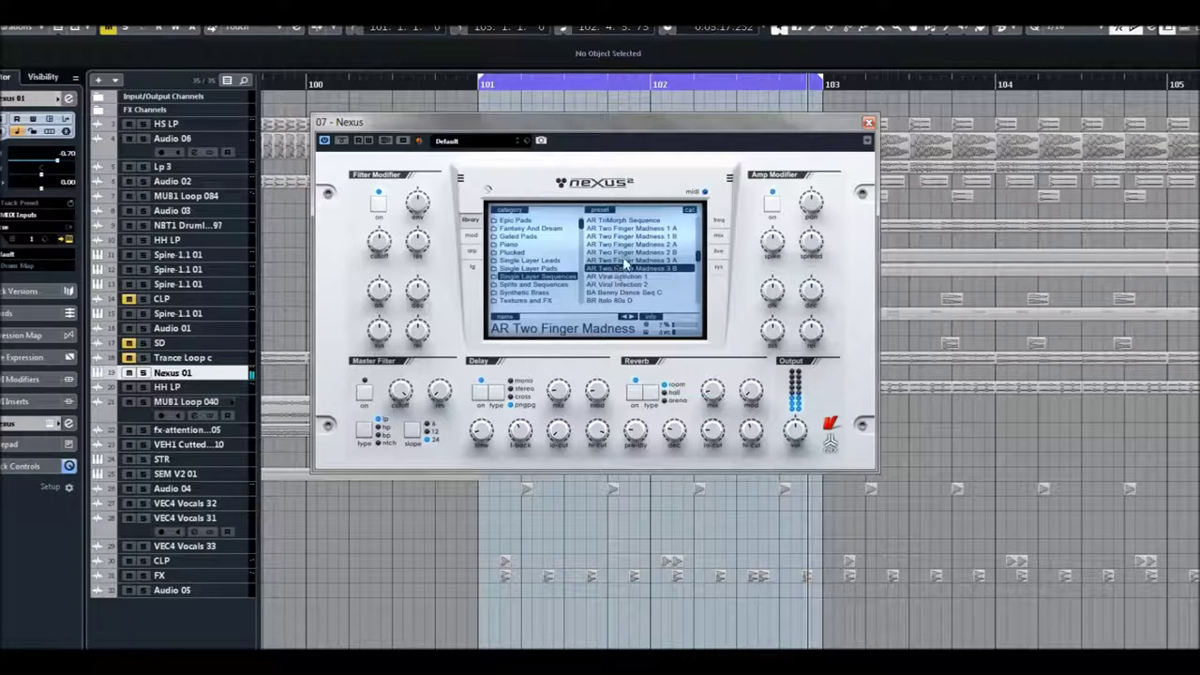
left_click(605, 238)
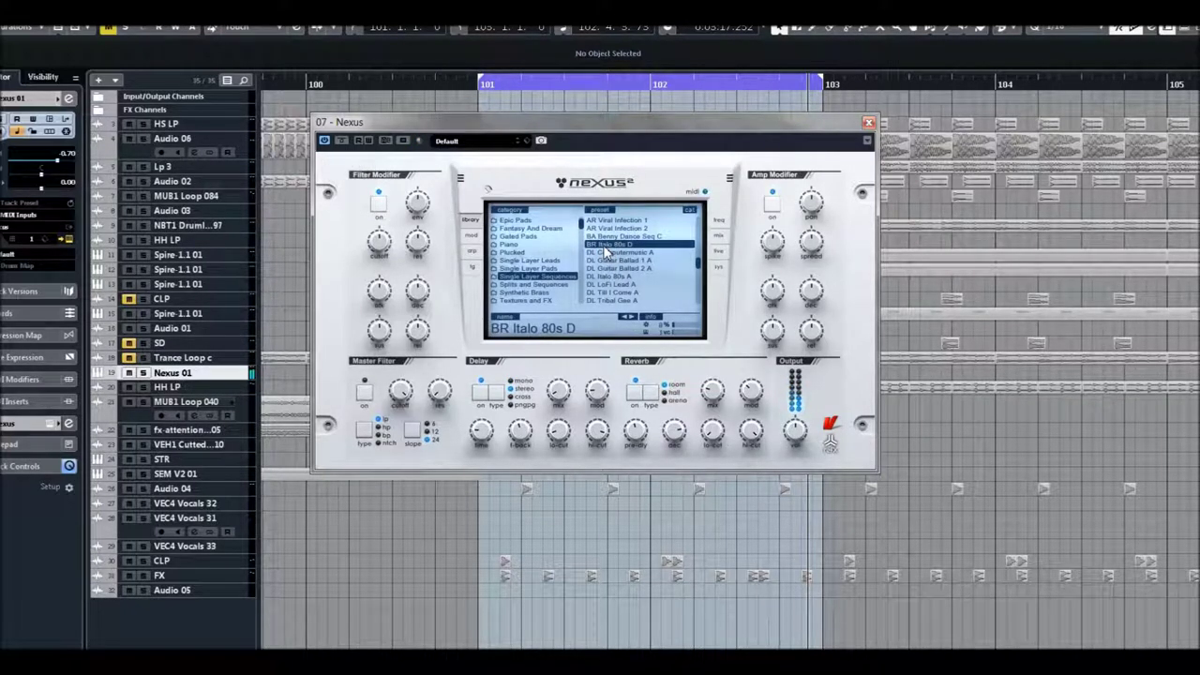
left_click(607, 252)
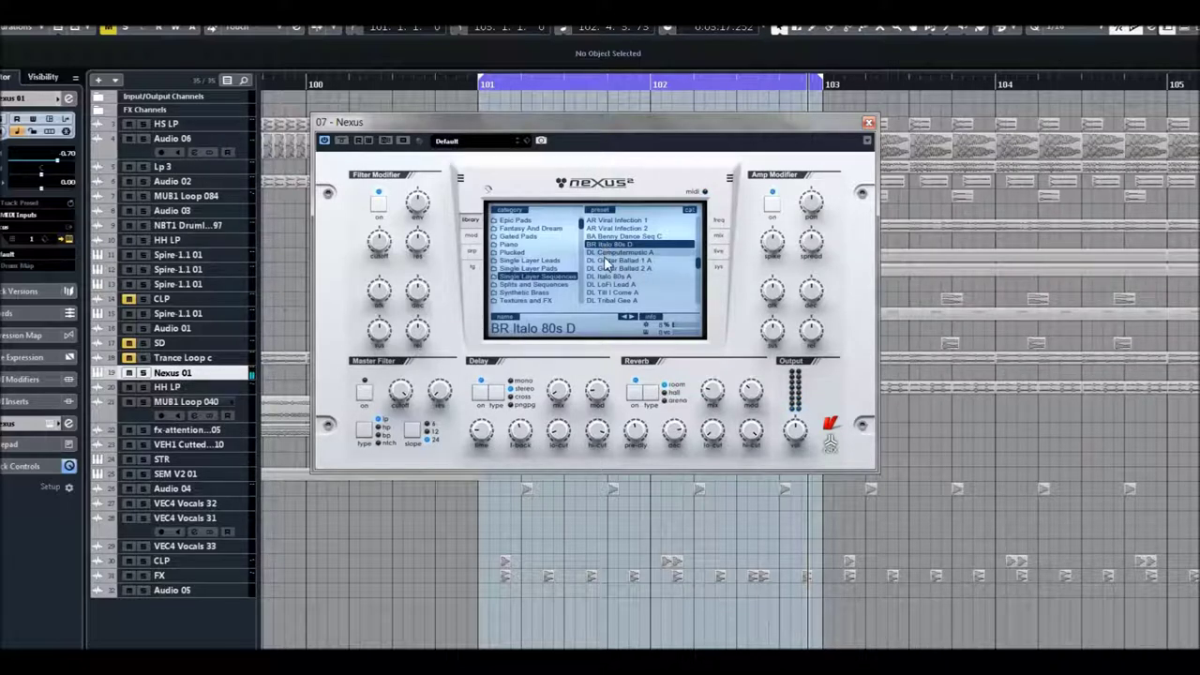
Audition the sequence presets DL Guitar Ballad 1 A, DL Italo 80s A and DL Tribal Gee A
left_click(605, 261)
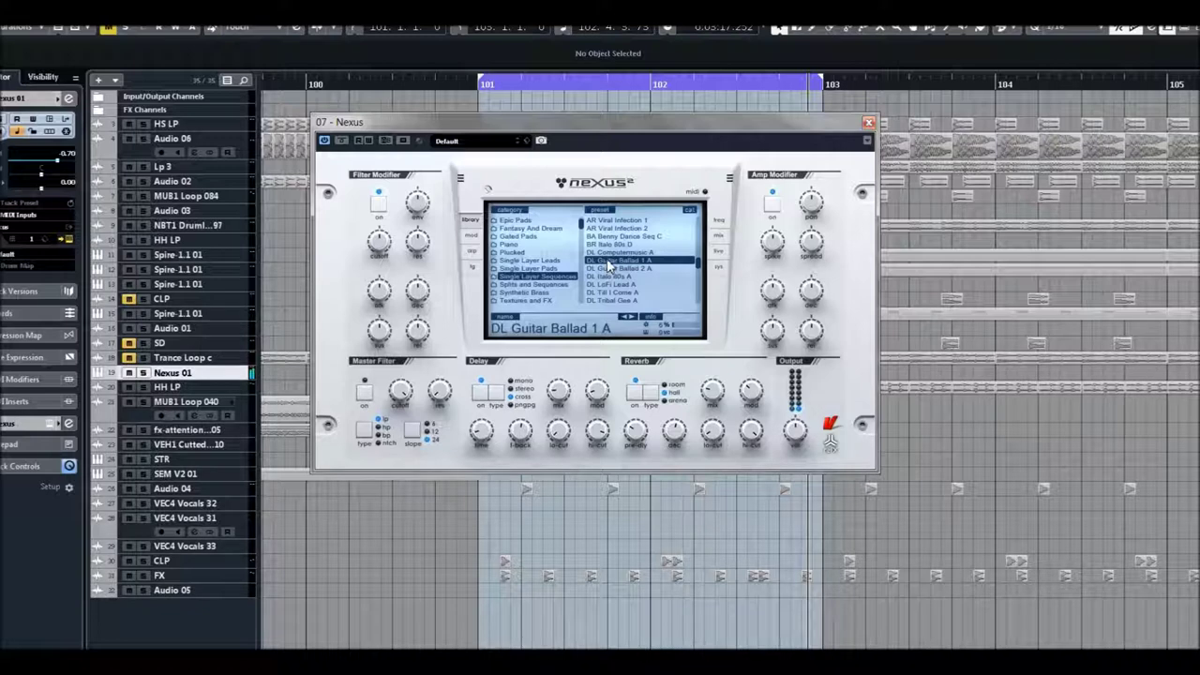
scroll(608, 266, "down", 4)
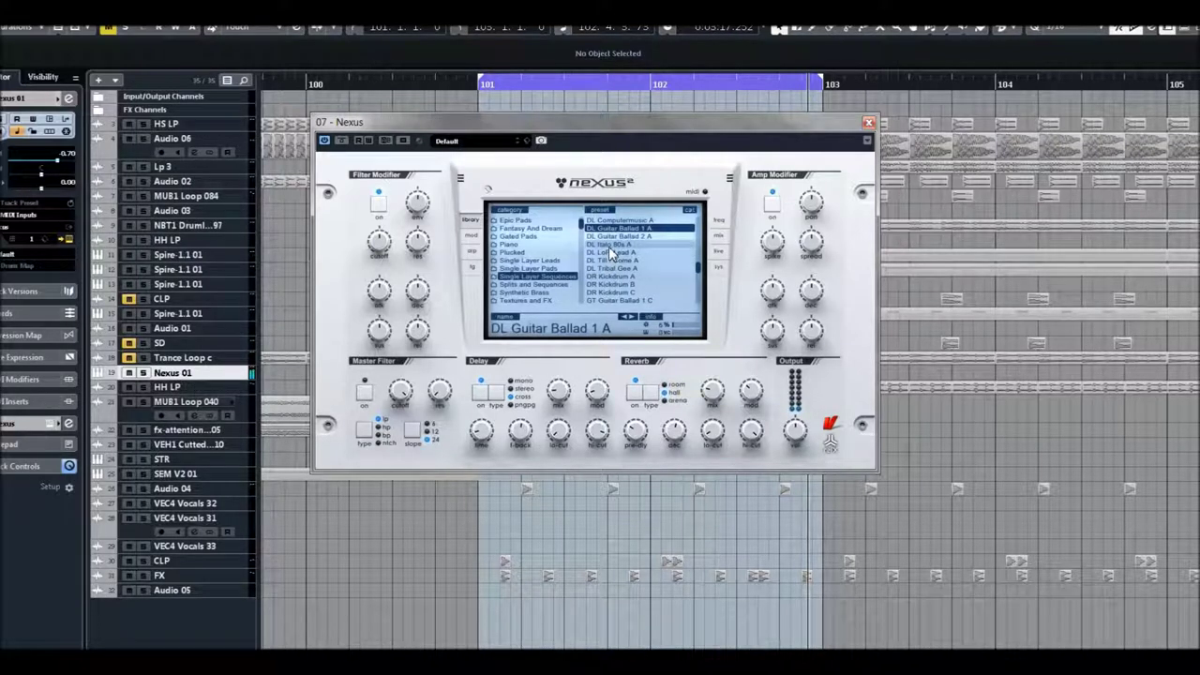
left_click(609, 245)
scroll(608, 253, "down", 5)
left_click(610, 230)
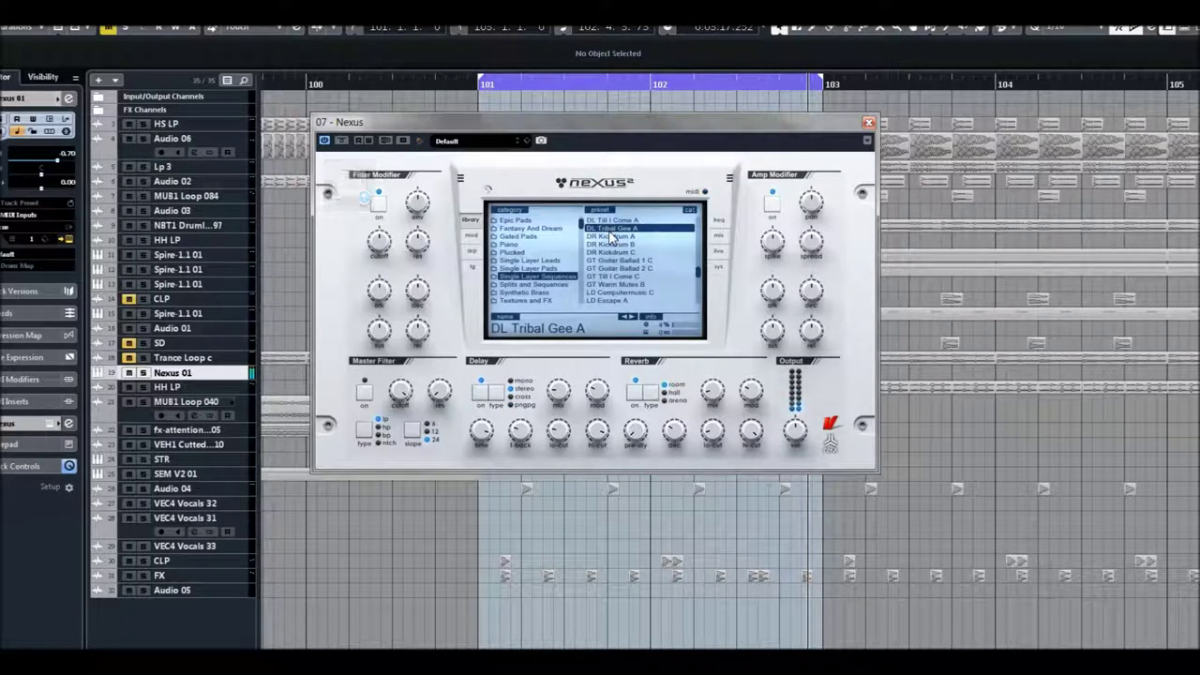
Audition the sequence presets DR Kickdrum C, GT Guitar Ballad 1 C and GT Warm Mutes B
left_click(607, 252)
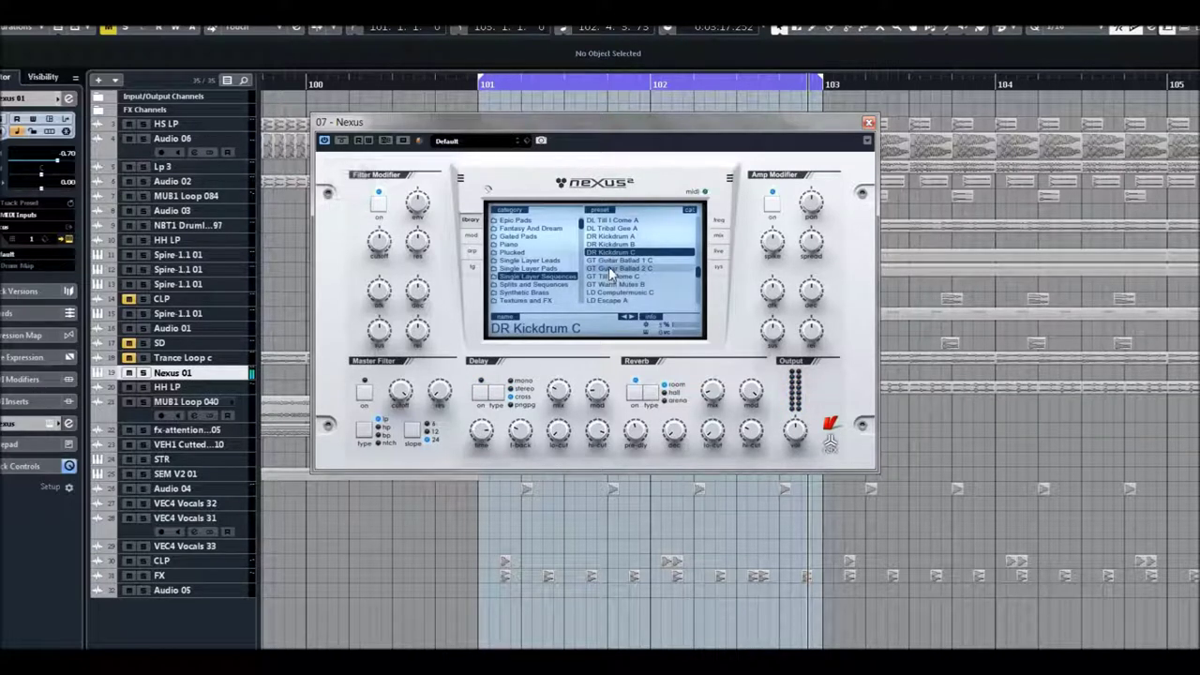
left_click(609, 262)
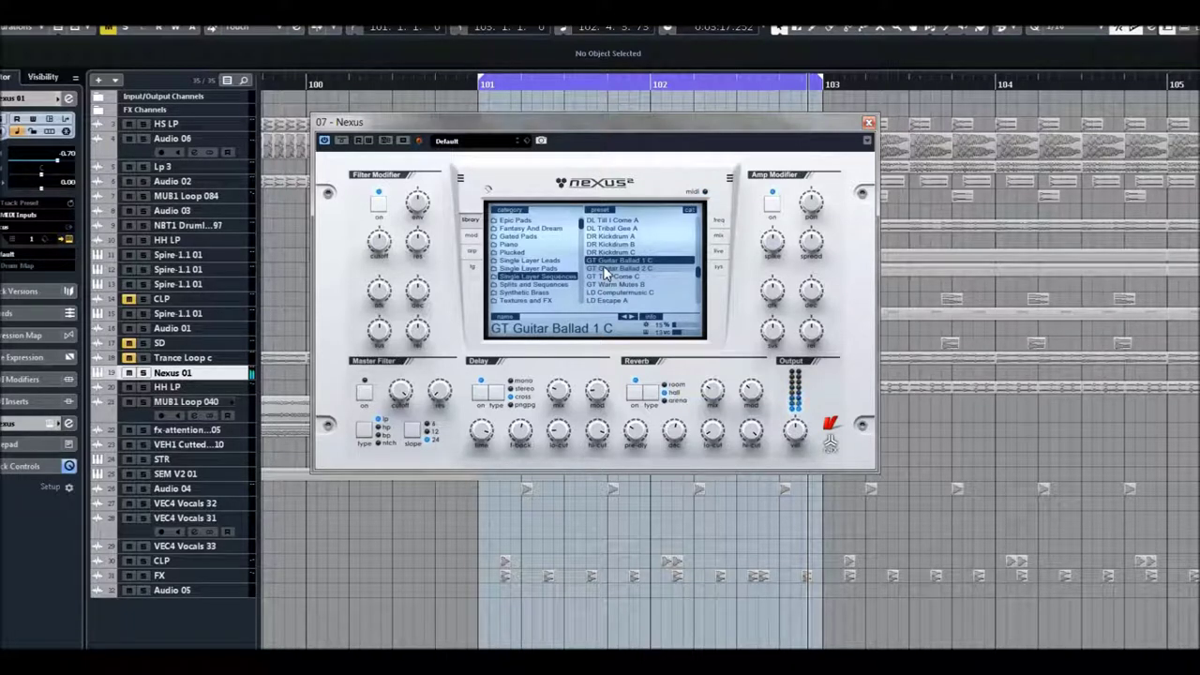
scroll(604, 272, "down", 2)
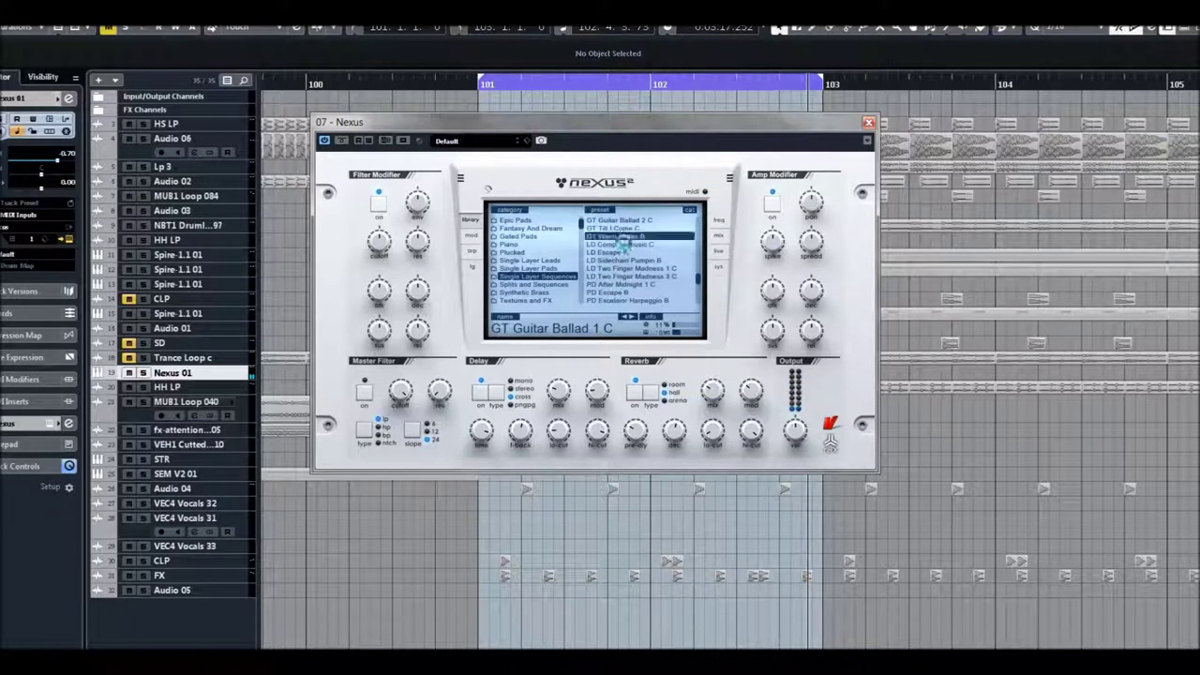
left_click(622, 237)
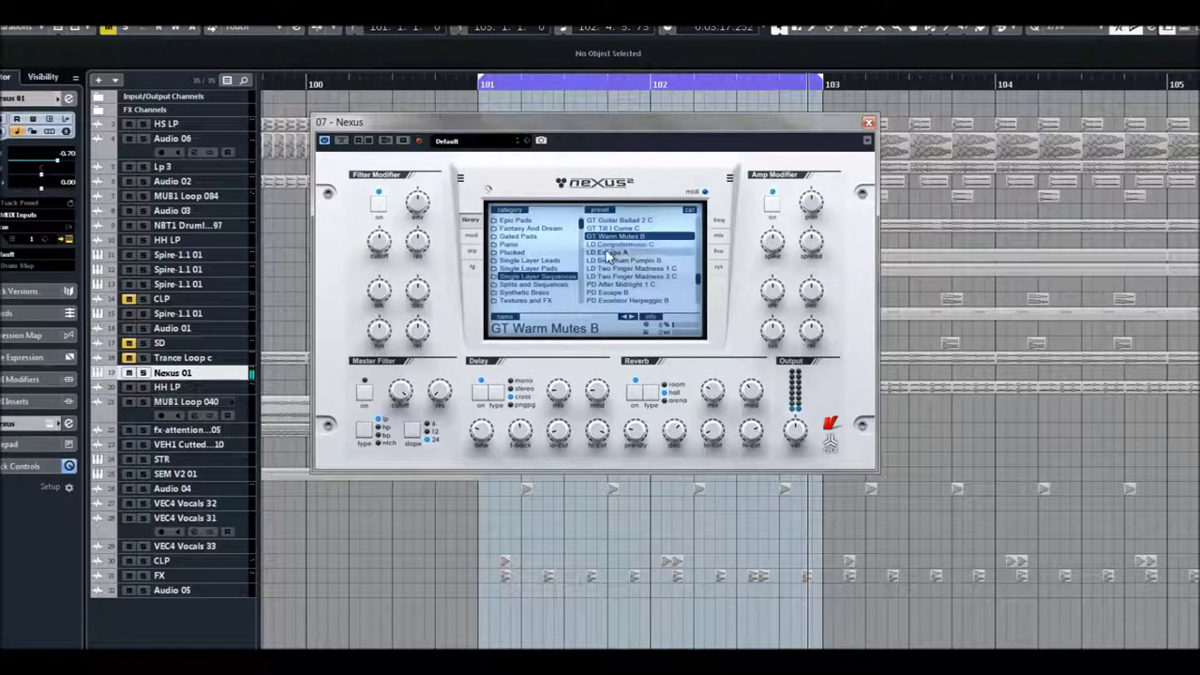
Audition the sequence presets LD Escape A, PD After Midnight 1 C and PD Escape B
left_click(608, 253)
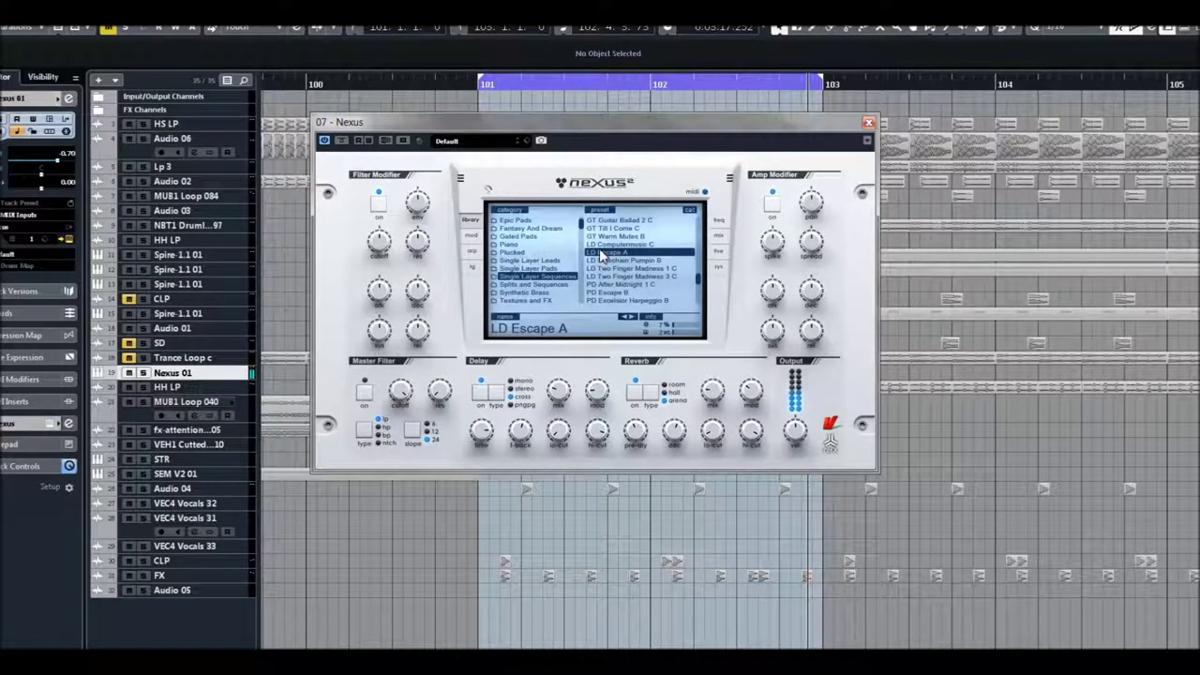
scroll(681, 251, "down", 3)
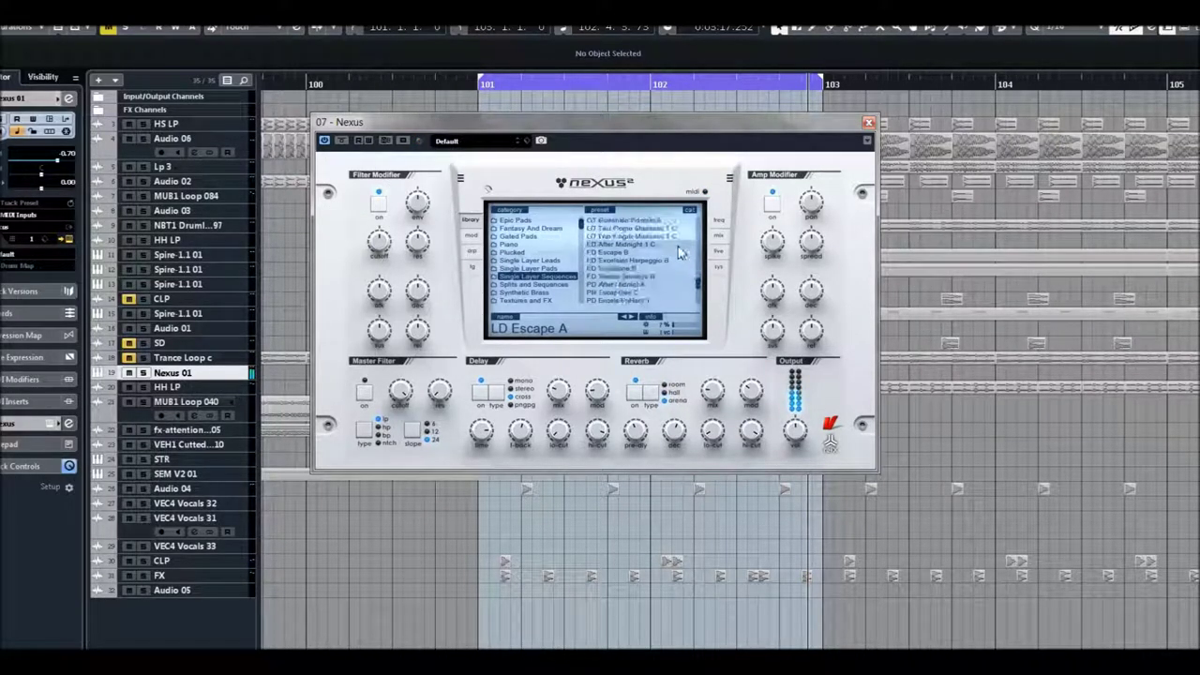
left_click(611, 245)
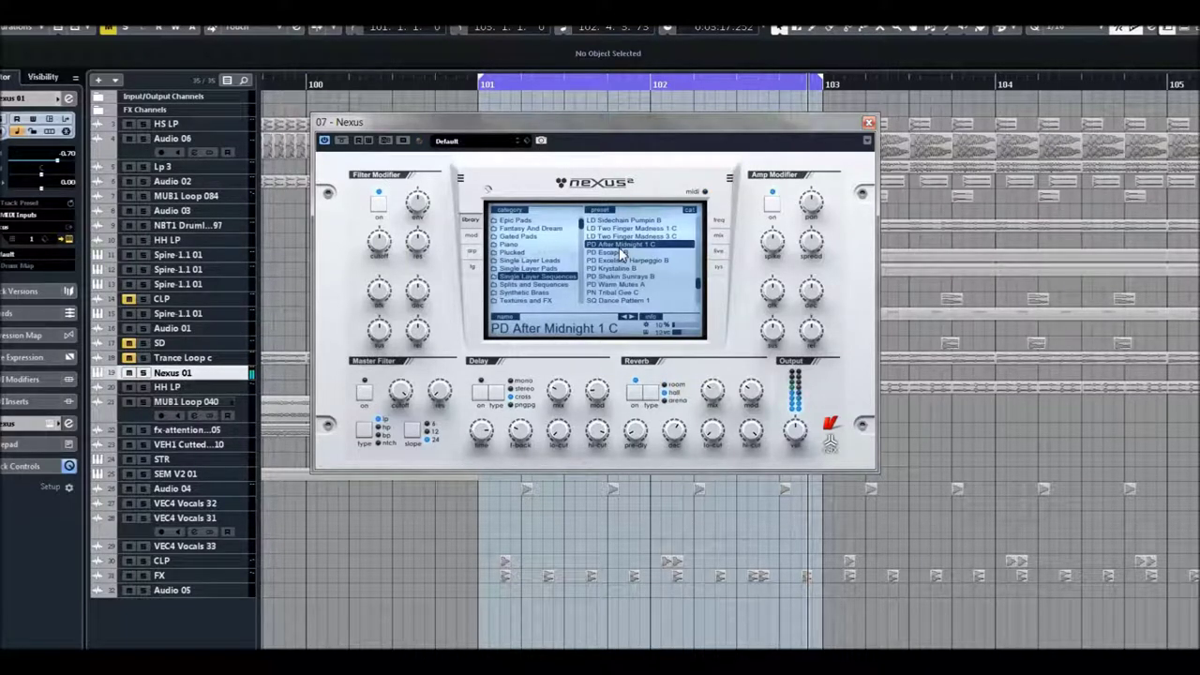
left_click(622, 253)
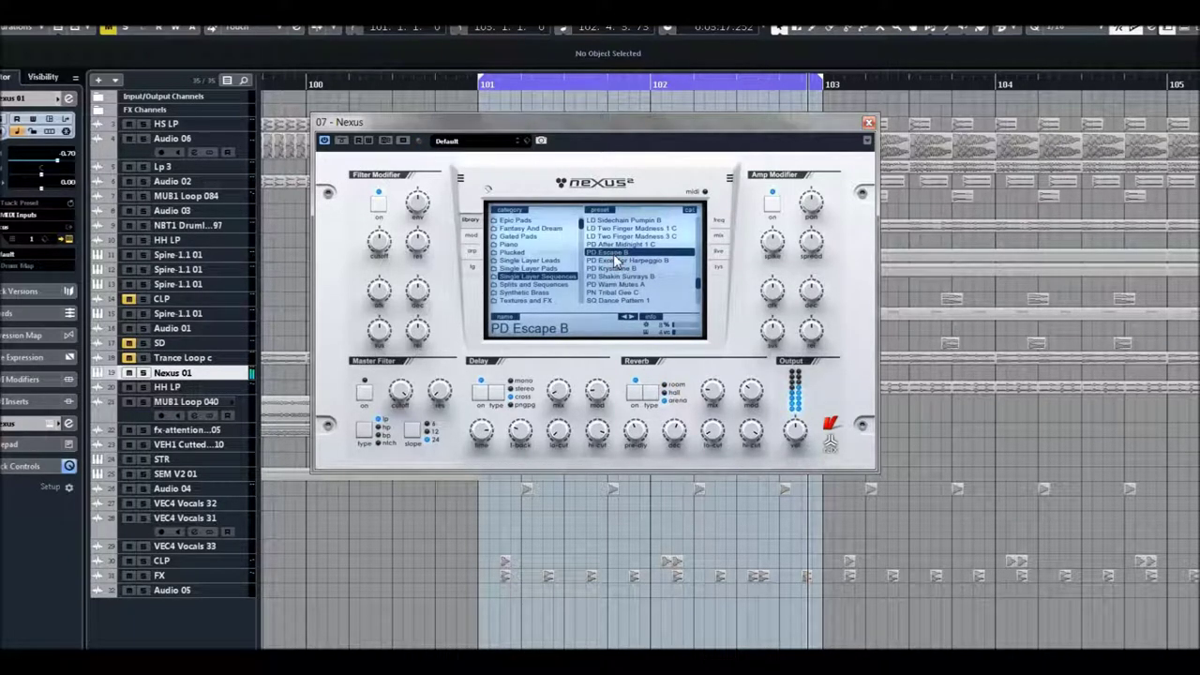
Audition the sequence presets SQ Dance Pattern 1, SQ Dance Pattern 2 A, SQ Roulette C, SQ Whistling Sines and SQ York Mutes
scroll(616, 264, "down", 1)
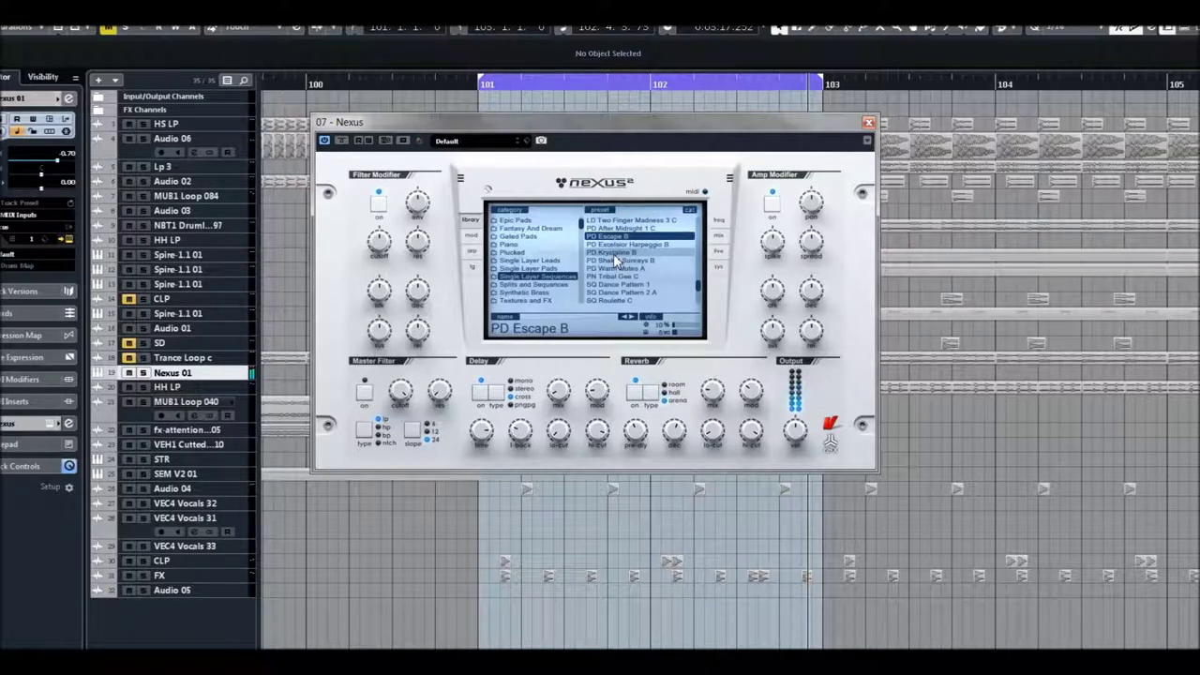
scroll(617, 262, "down", 1)
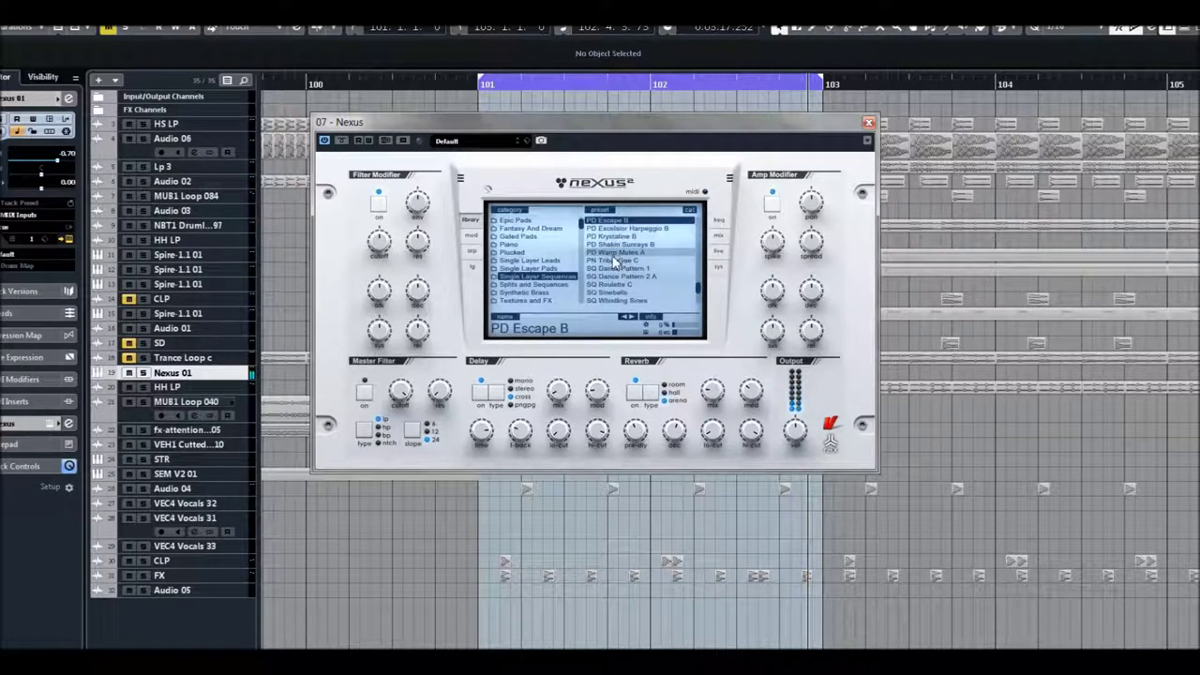
left_click(602, 269)
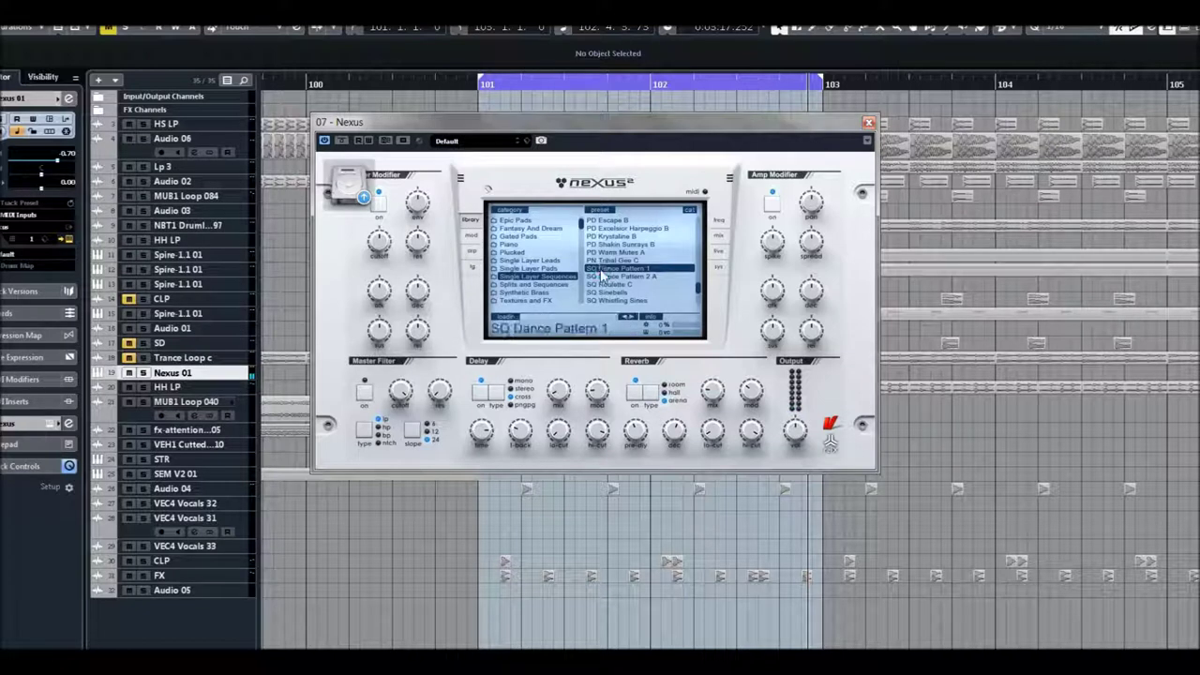
scroll(602, 272, "down", 3)
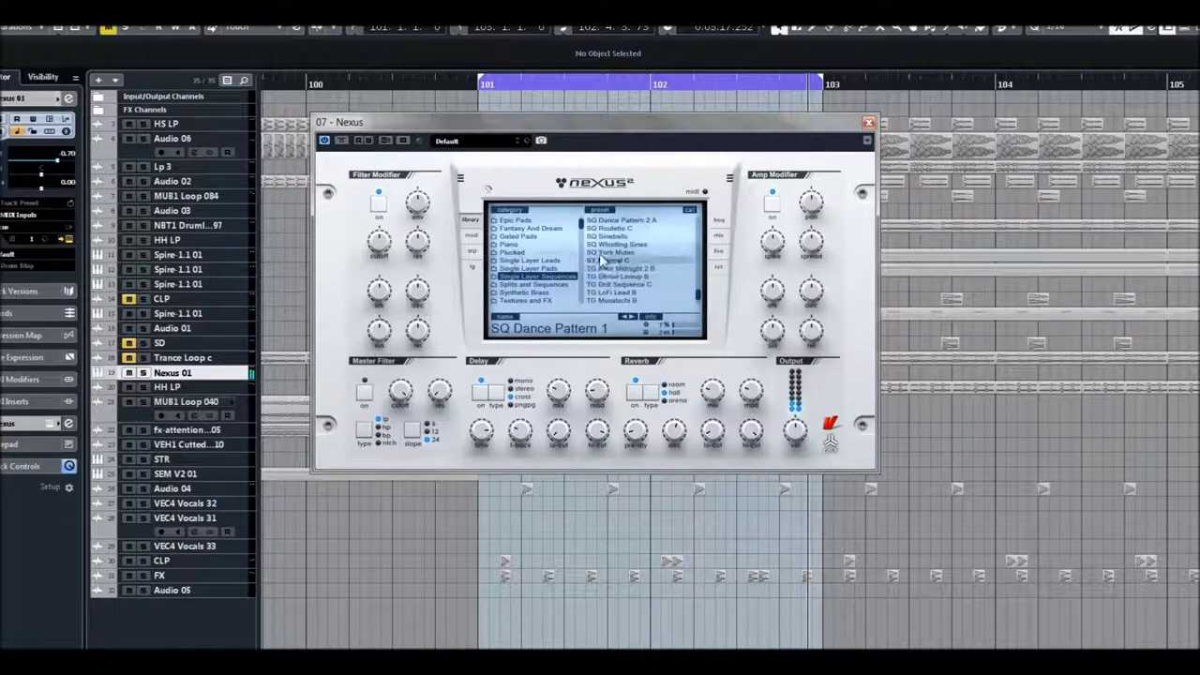
left_click(602, 238)
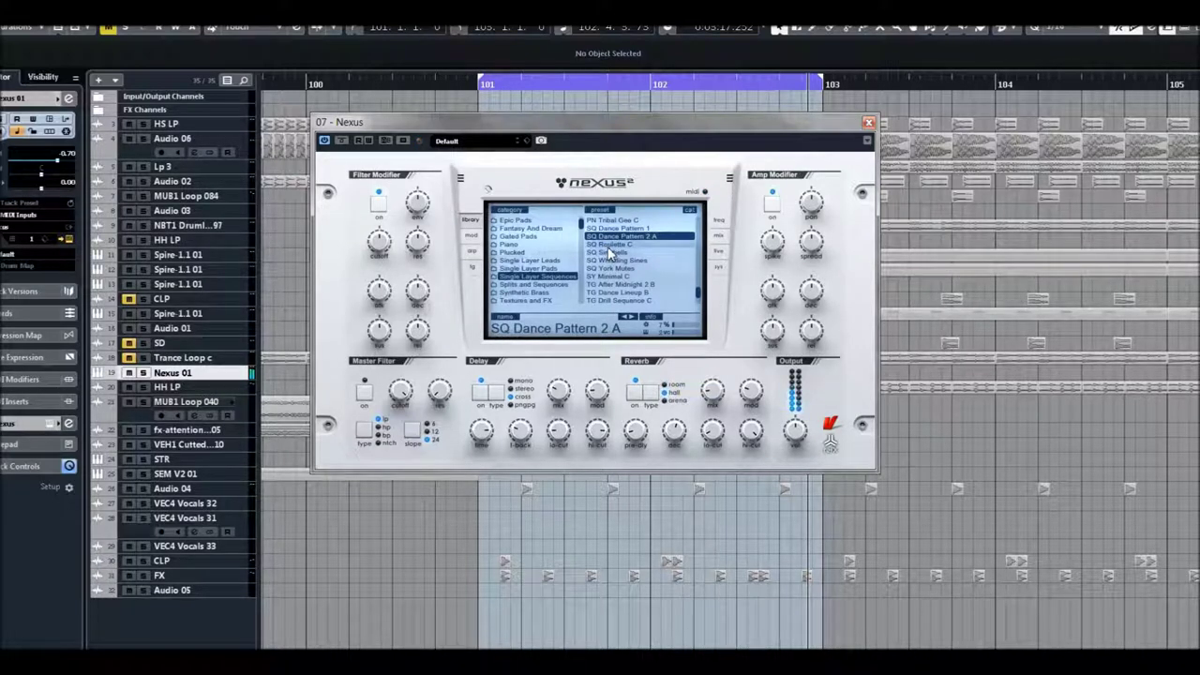
left_click(607, 245)
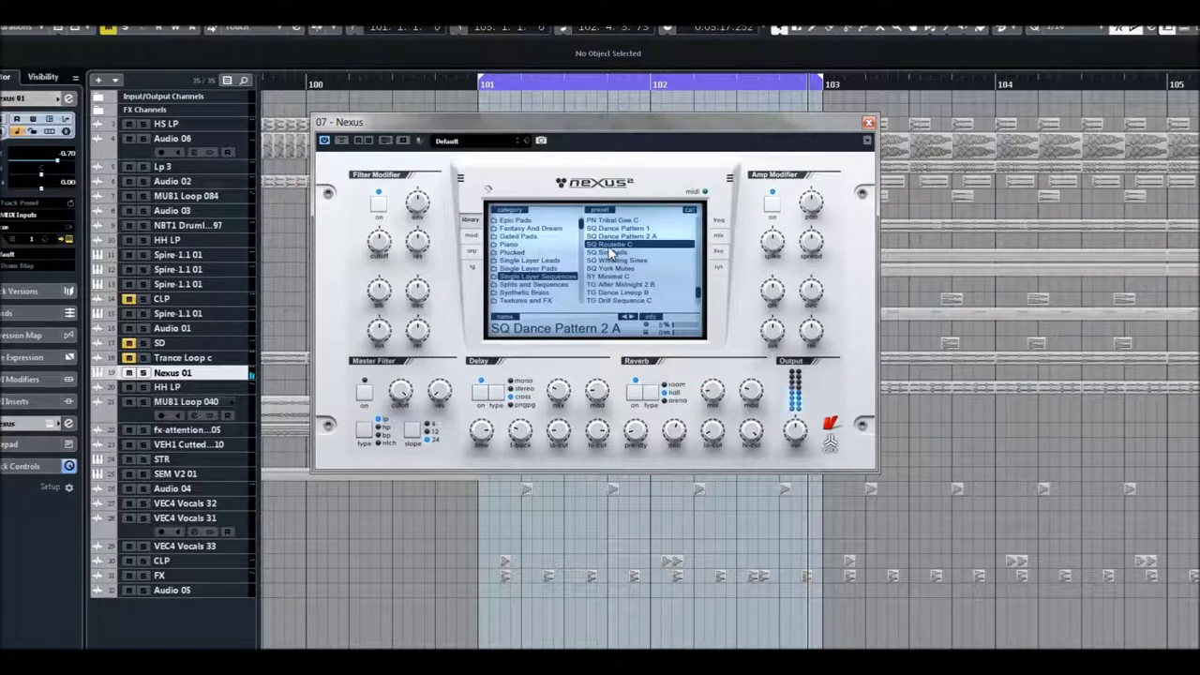
left_click(606, 259)
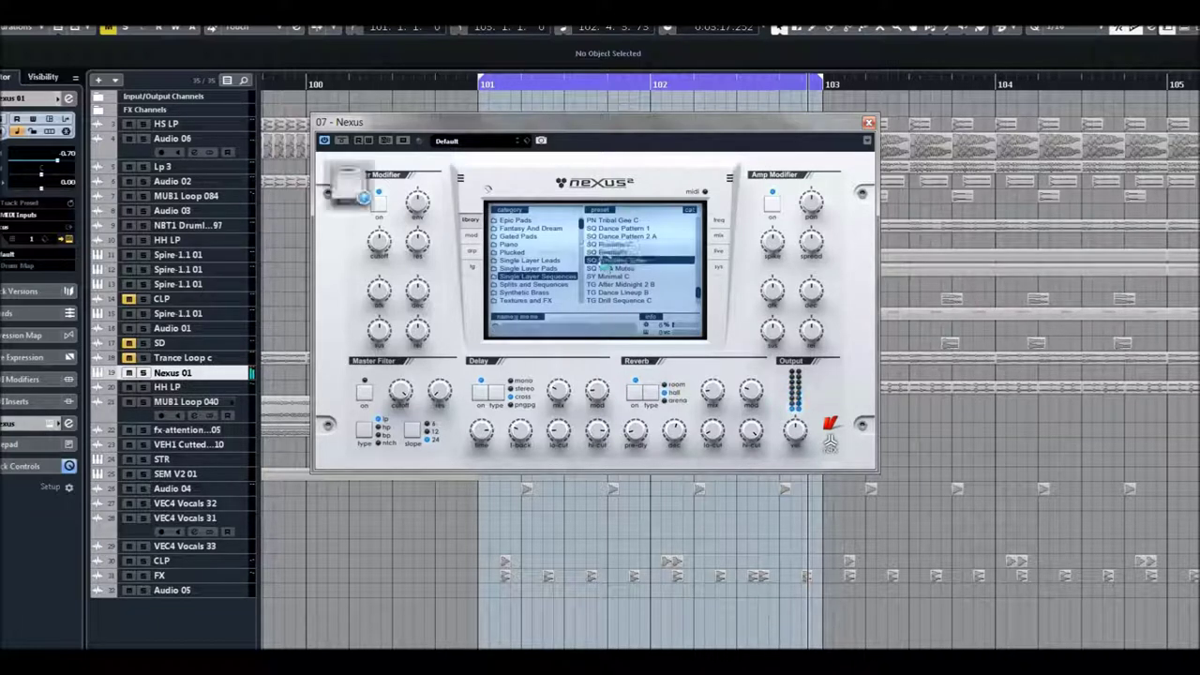
scroll(605, 265, "down", 2)
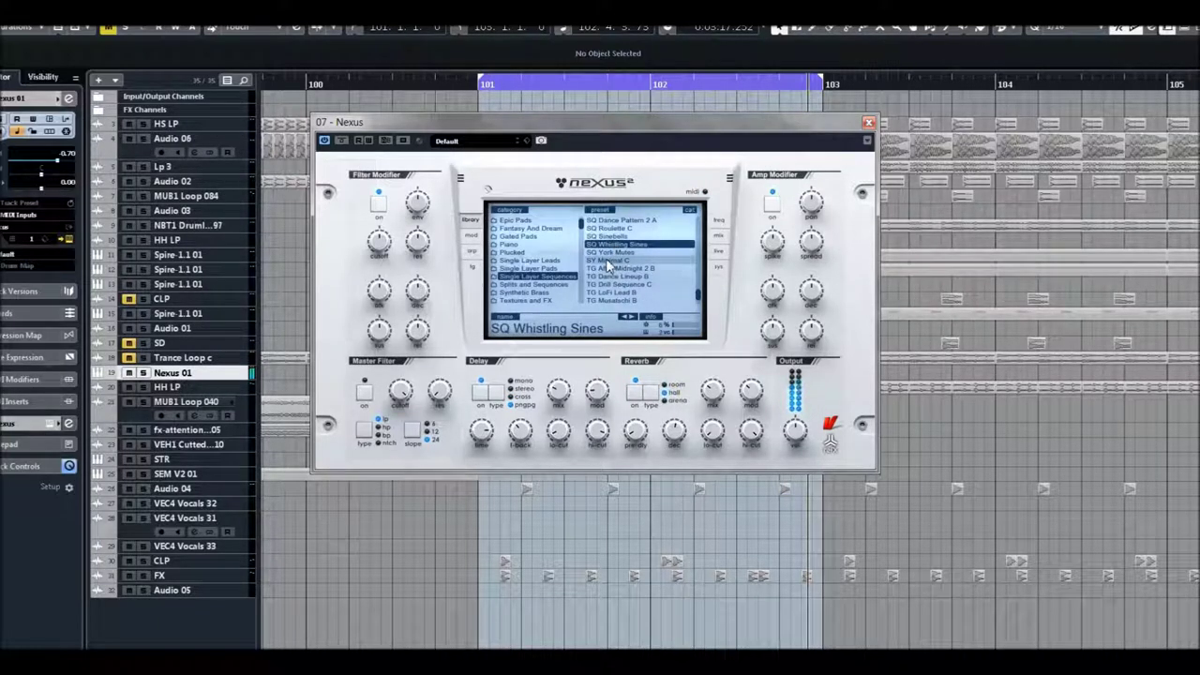
left_click(607, 253)
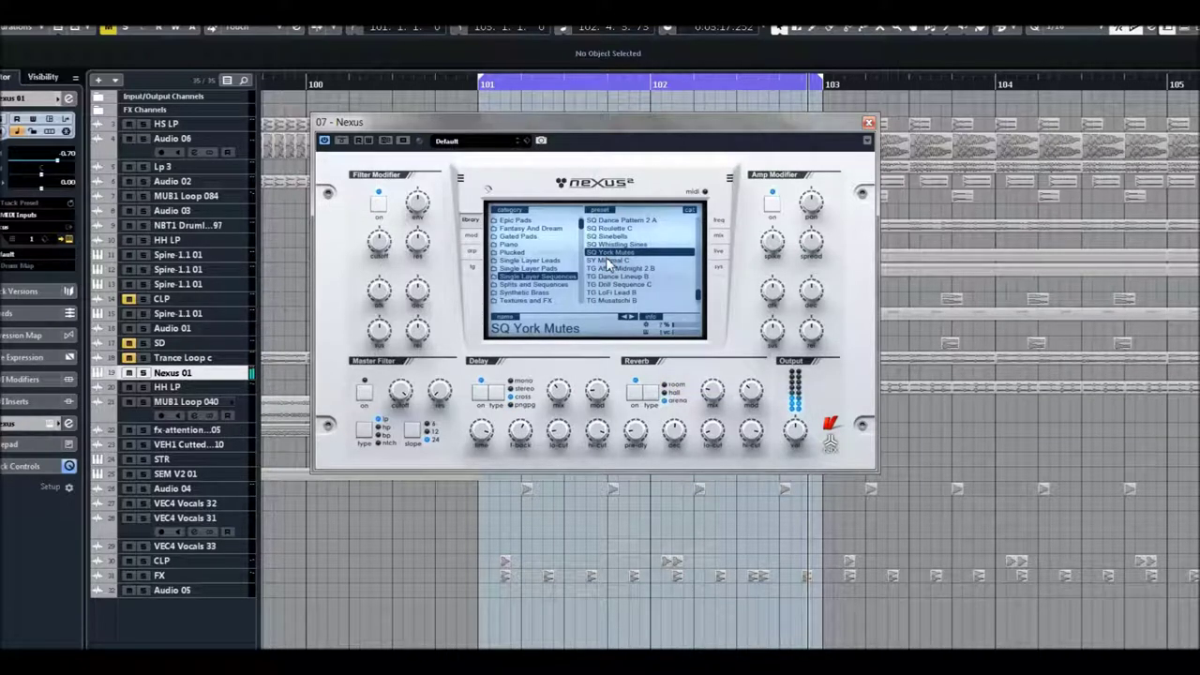
Audition the sequence presets SY Minimal C, TG After Midnight 2 B and TG Drill Sequence C
left_click(608, 262)
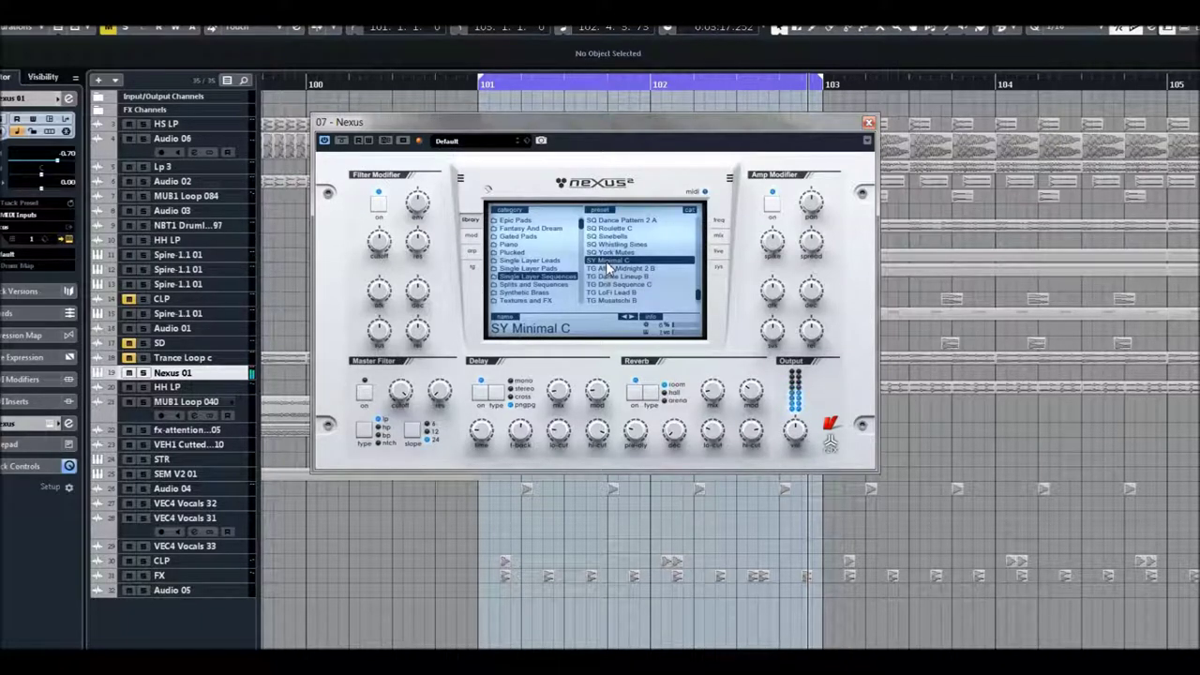
left_click(609, 269)
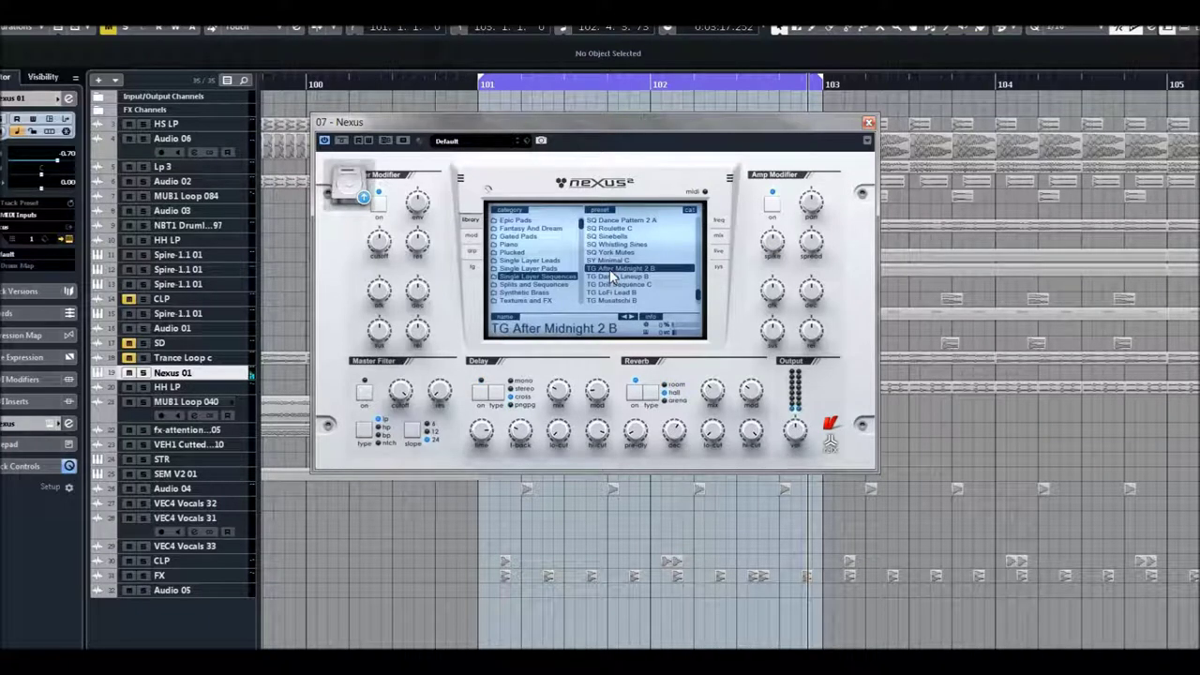
scroll(604, 273, "down", 2)
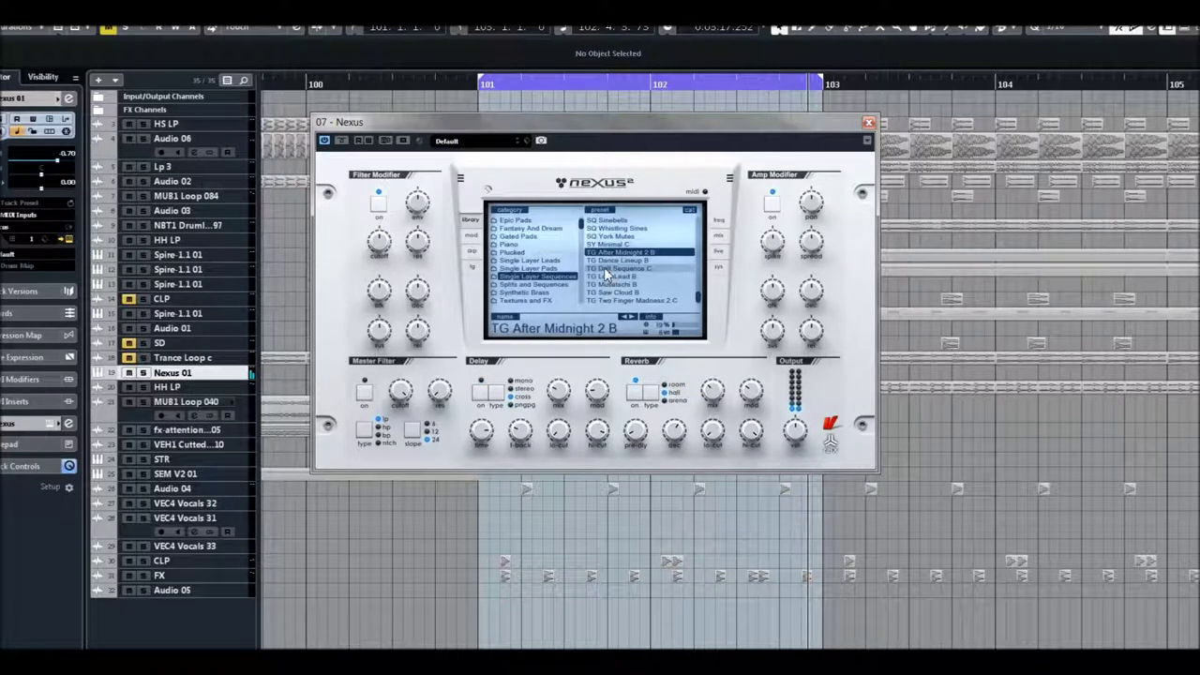
left_click(605, 273)
Audition the sequence presets TG Musatschi B, TG Two Finger Madness 2 C and VO Theo Highnoise A
scroll(603, 278, "down", 1)
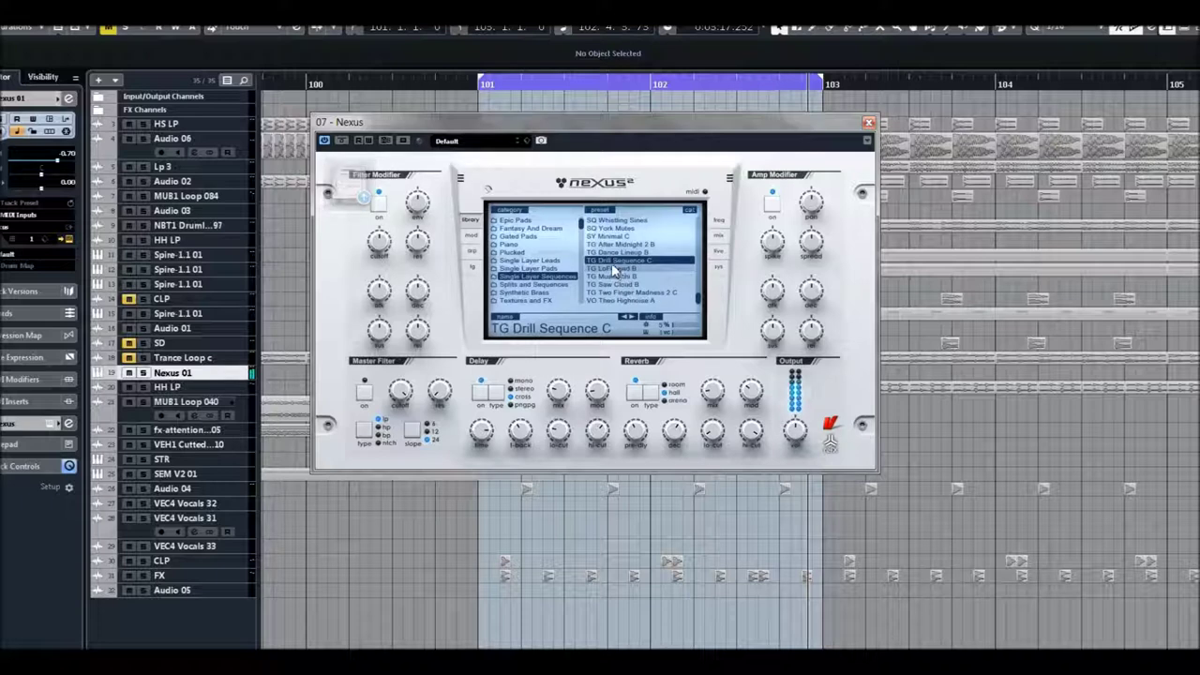
left_click(605, 278)
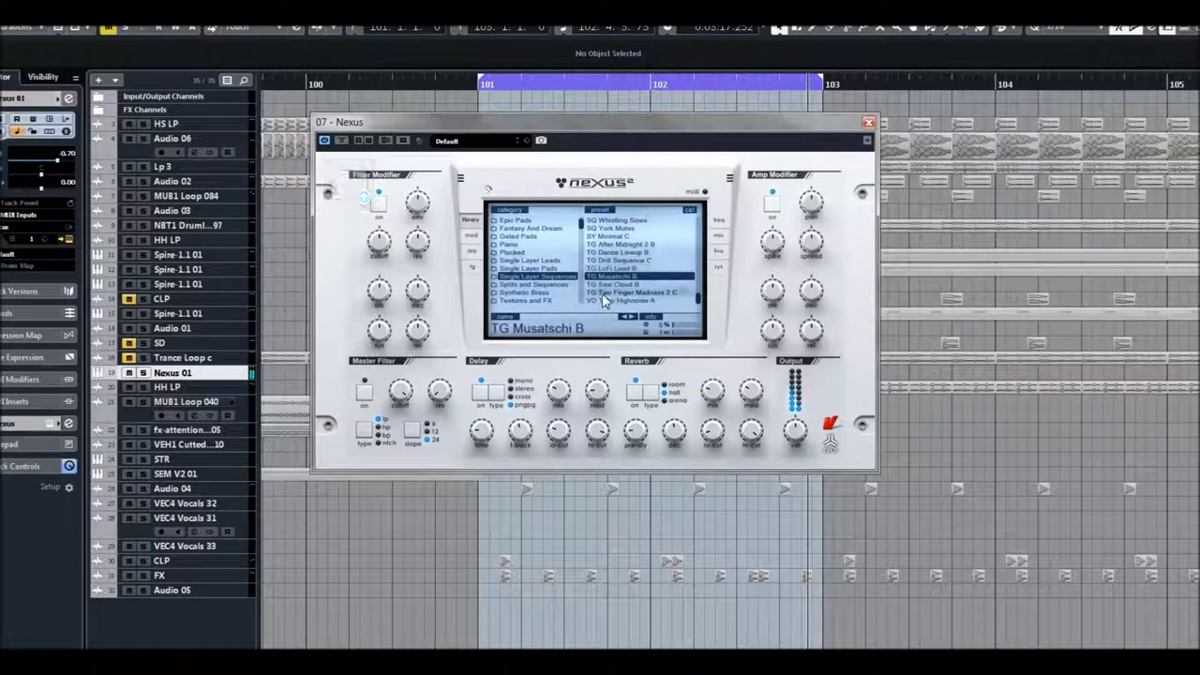
left_click(604, 293)
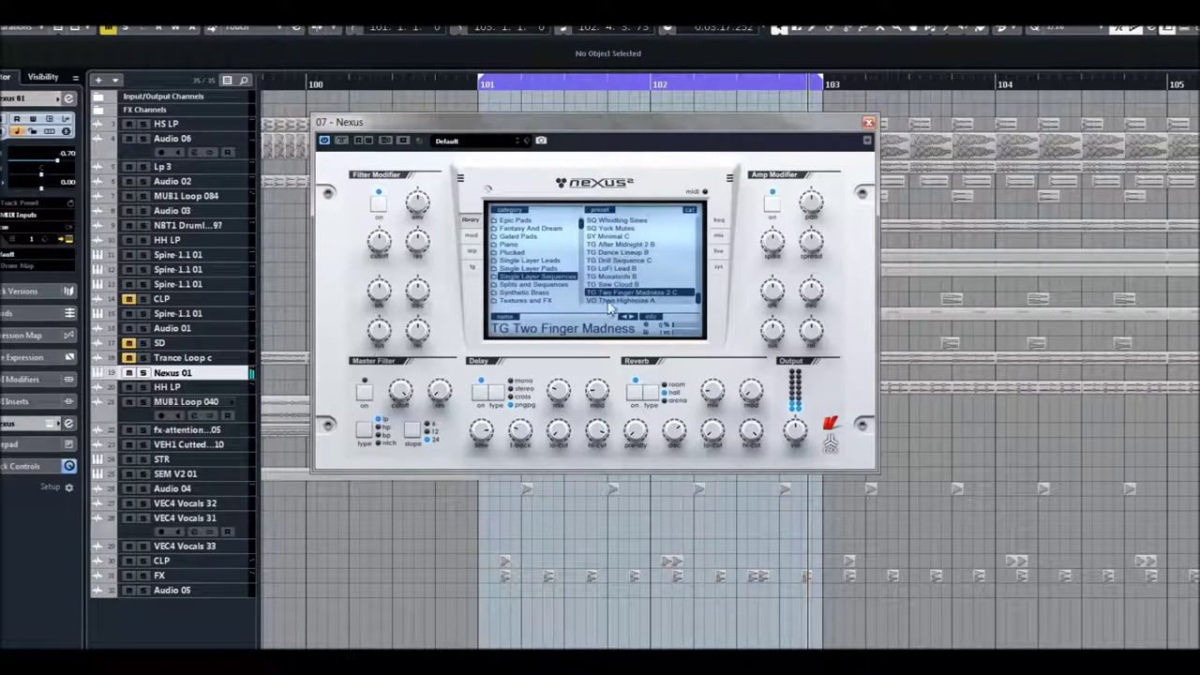
left_click(609, 300)
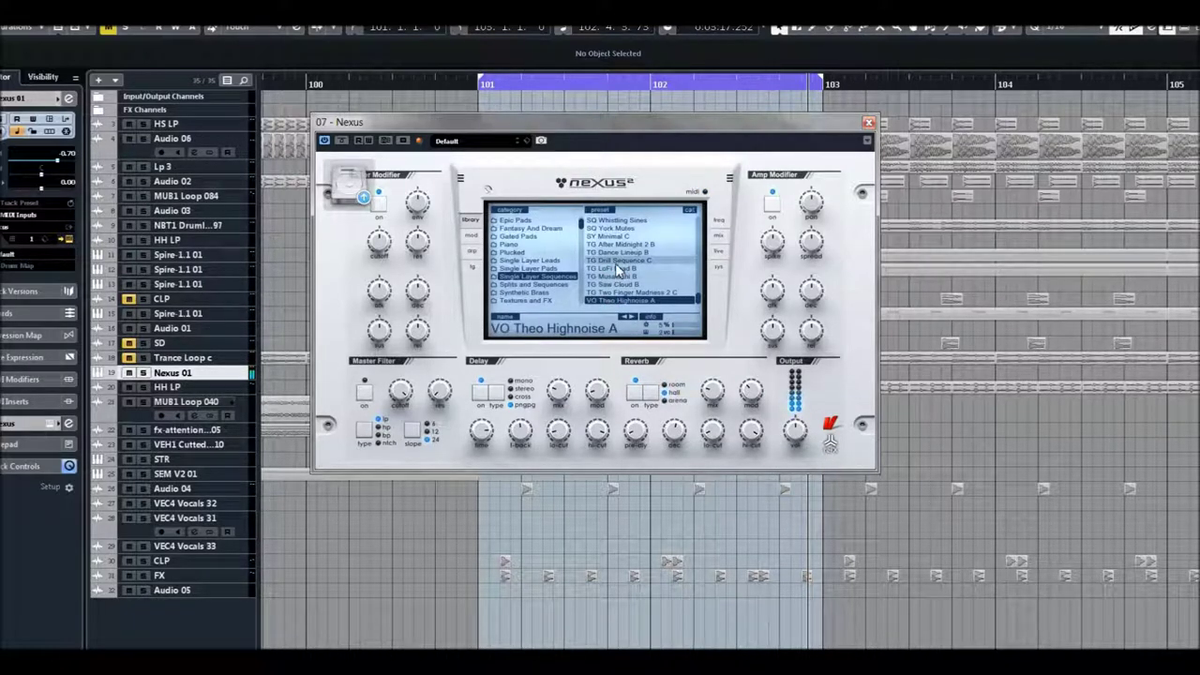